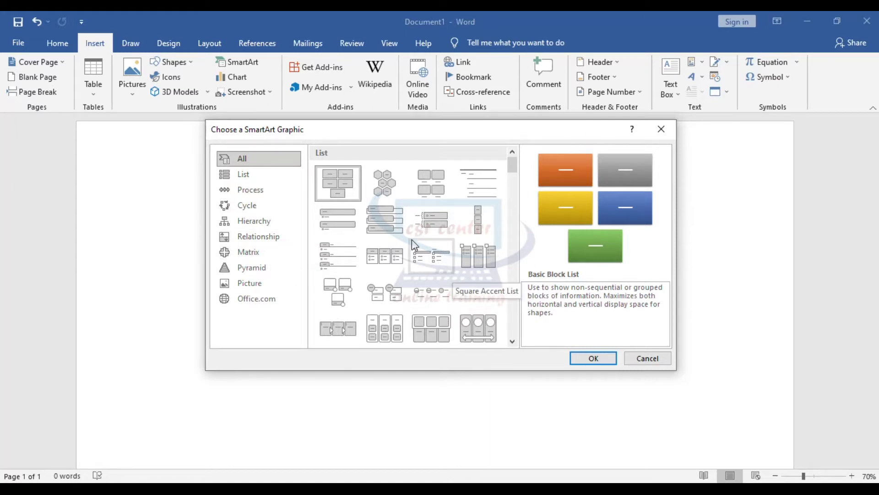
Browse the SmartArt layouts and insert a Basic Cycle graphic from the Cycle category into the document
scroll(411, 239, down, 5)
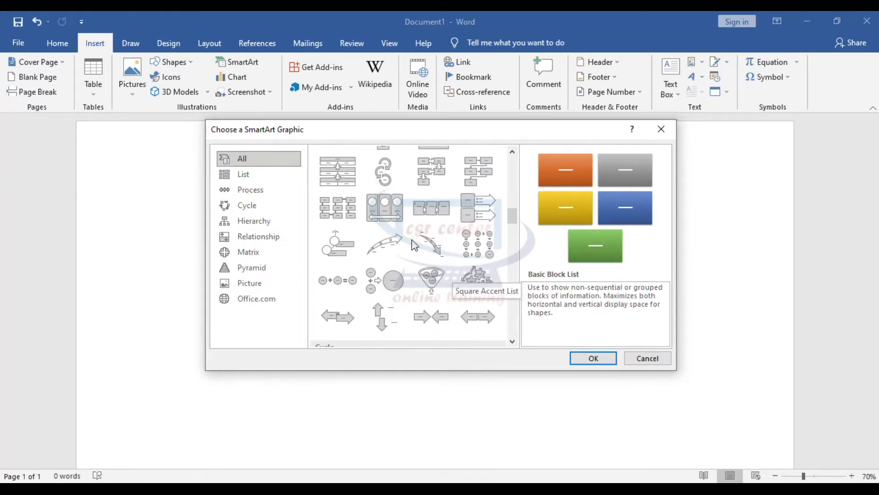
scroll(415, 245, down, 5)
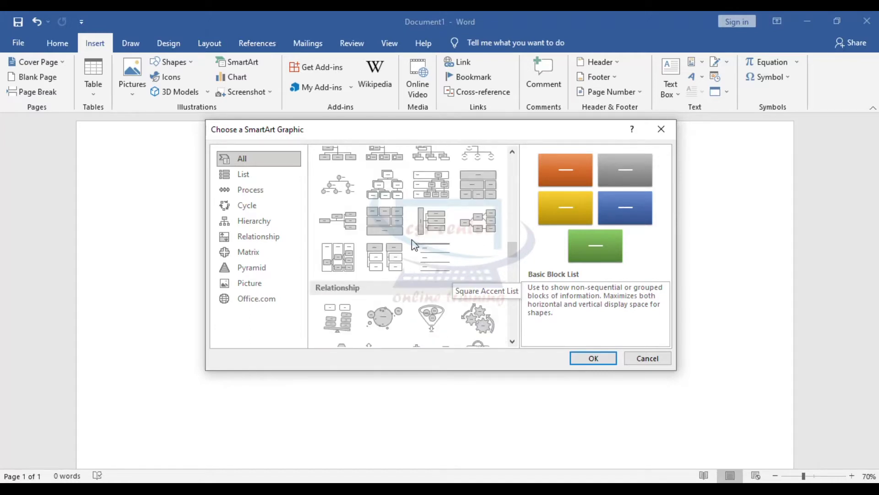
scroll(414, 245, down, 3)
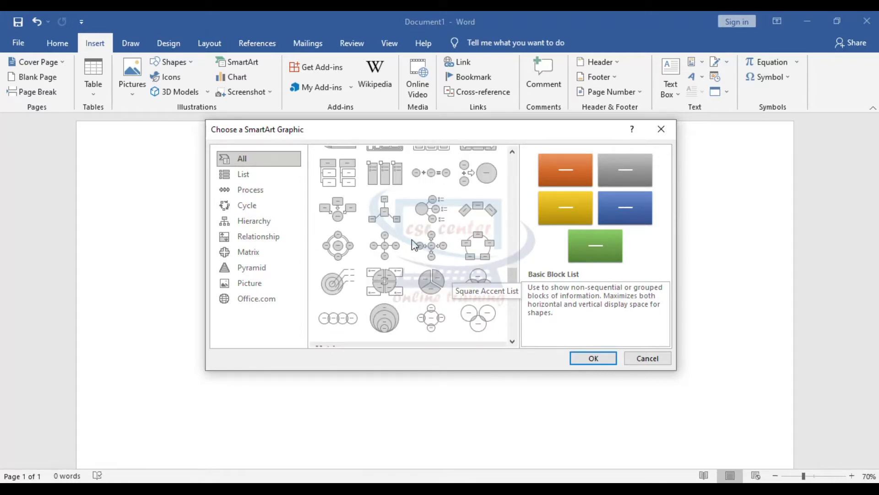
scroll(415, 245, down, 9)
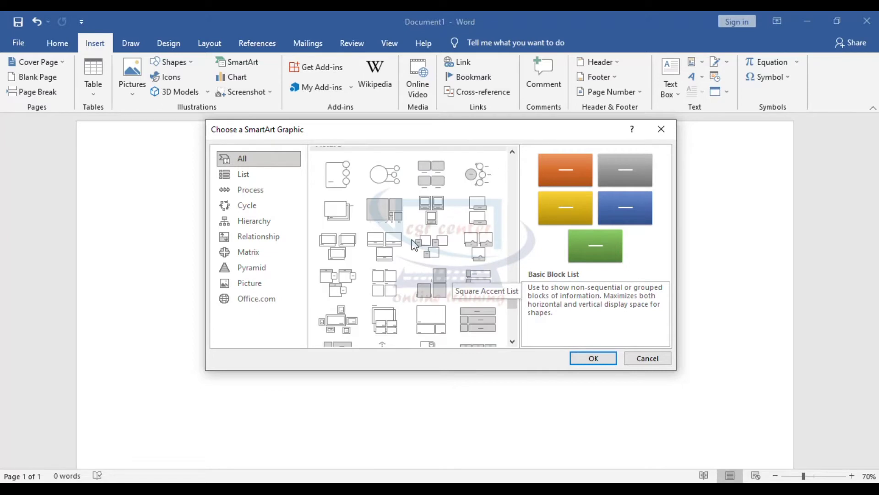
scroll(413, 241, up, 8)
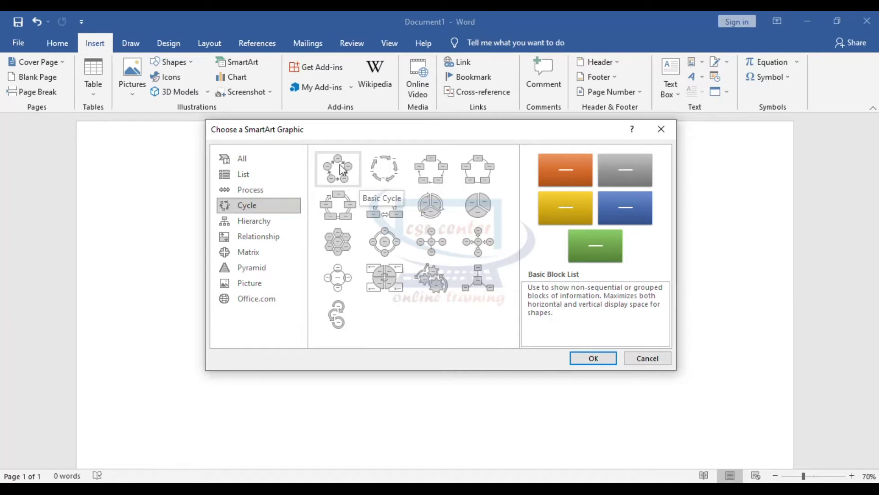
click(343, 170)
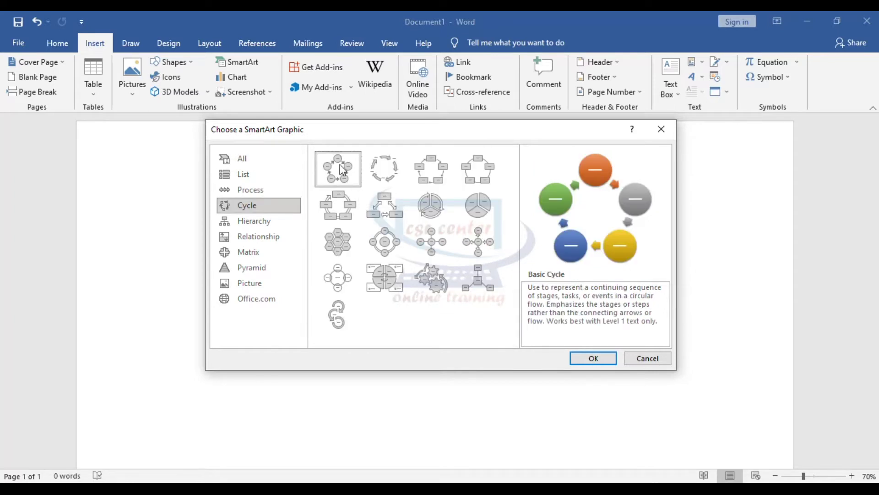
click(584, 357)
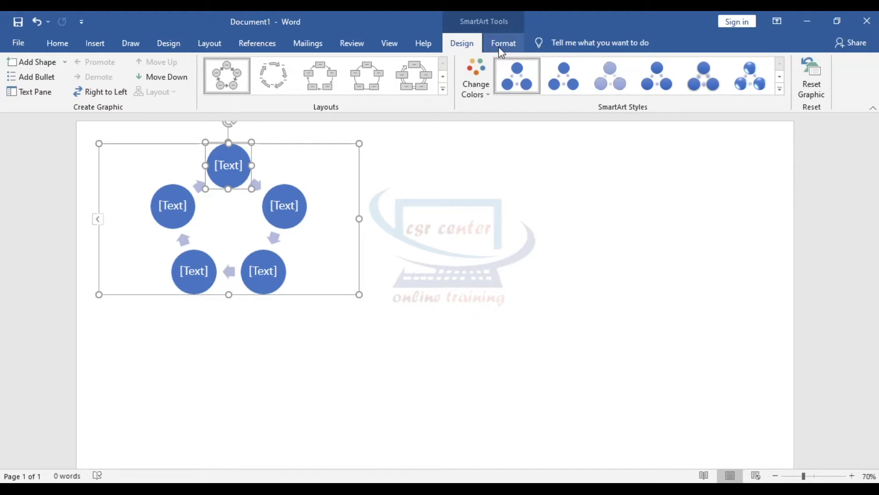
Select the whole cycle graphic and set its text wrapping to Tight
click(379, 182)
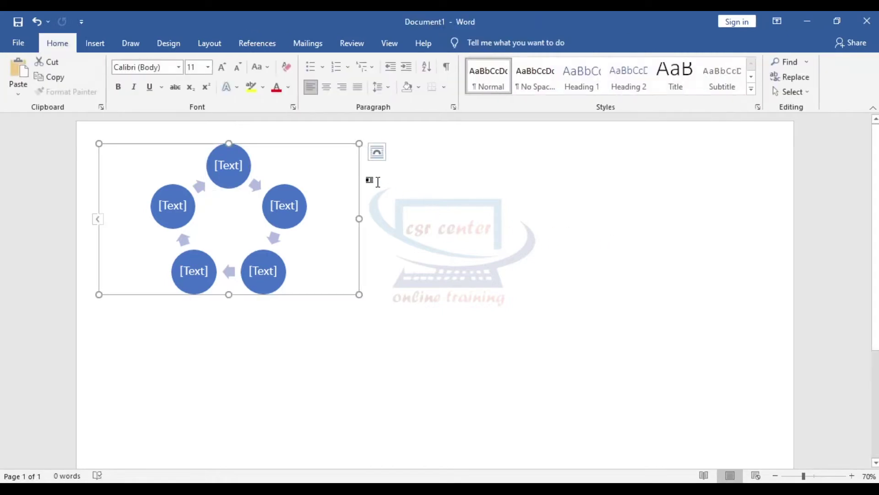
click(358, 186)
click(503, 43)
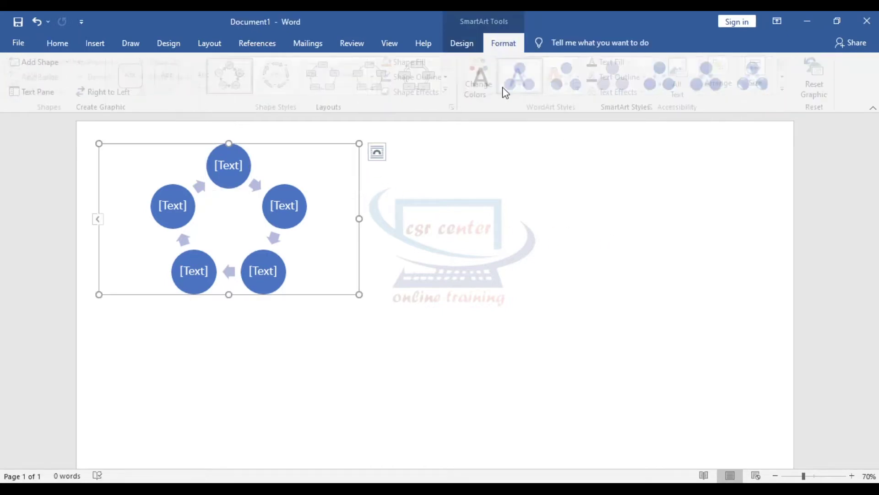
click(726, 90)
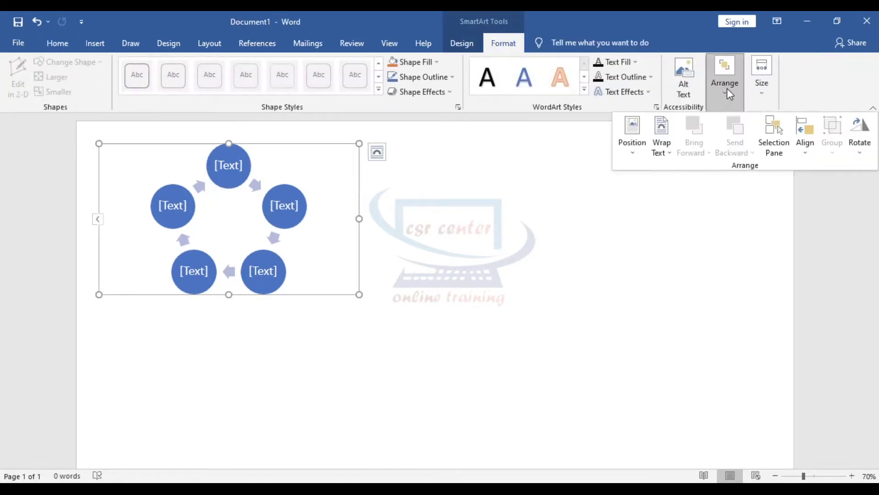
click(667, 146)
click(683, 198)
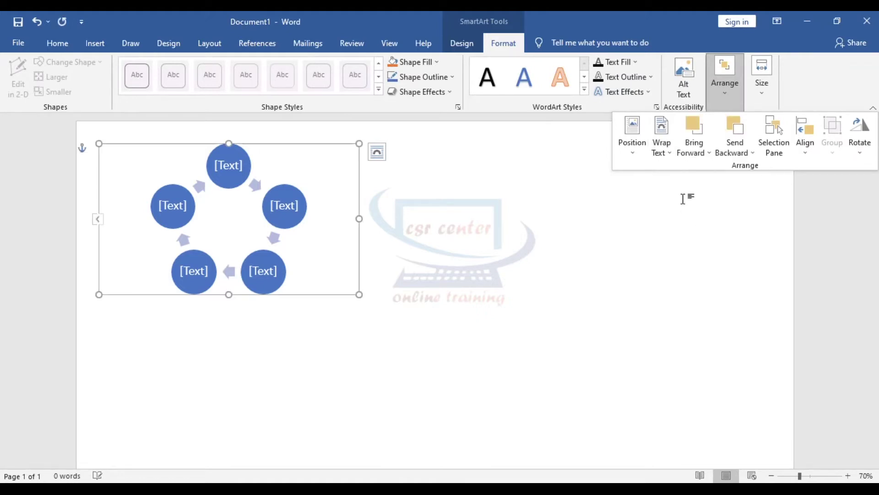
Move the cycle graphic rightwards to the middle of the page
click(356, 189)
drag(359, 189, 574, 185)
click(523, 196)
click(382, 186)
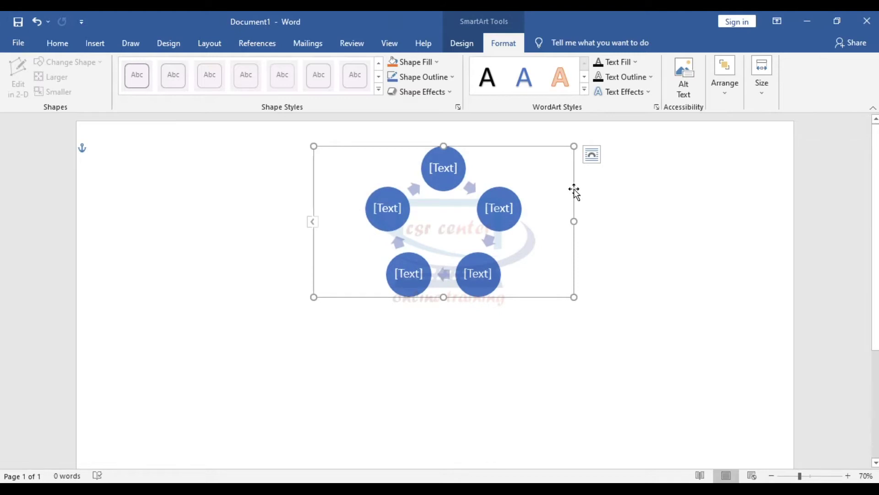
Apply Tight text wrapping to the cycle graphic and move it back towards the page's left margin
right_click(575, 191)
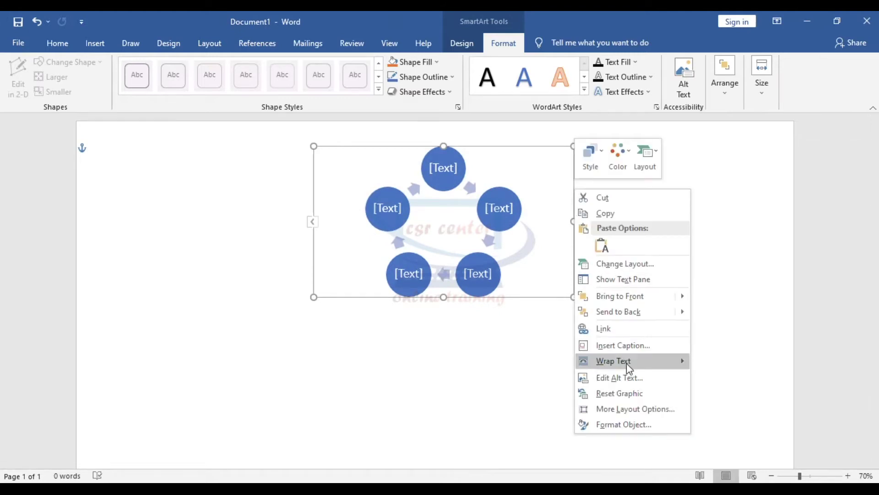
mouse_move(626, 362)
click(728, 327)
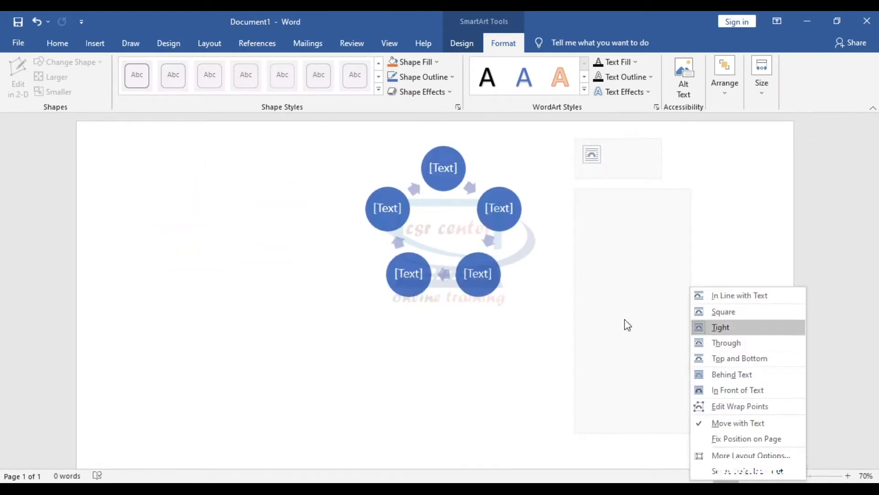
drag(575, 248, 388, 248)
Add six more circles to the cycle and enlarge the graphic to fill most of the page width
click(461, 46)
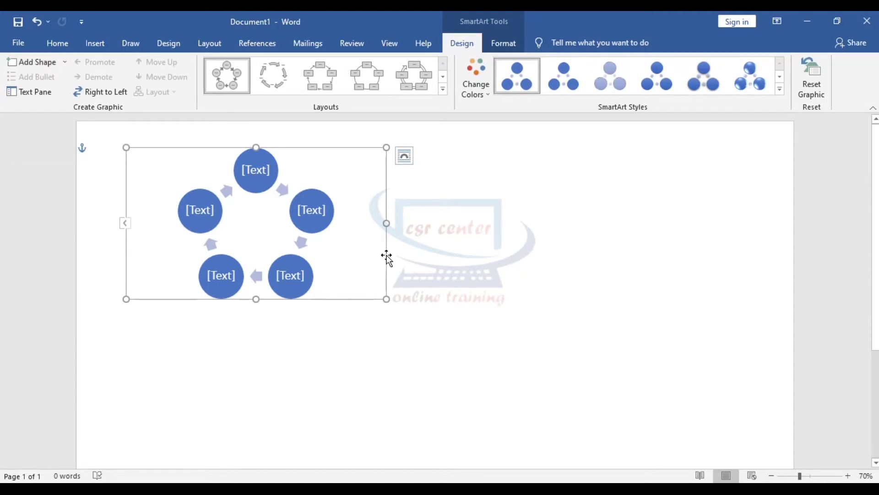
click(37, 63)
click(36, 63)
click(37, 64)
click(36, 63)
drag(390, 301, 676, 454)
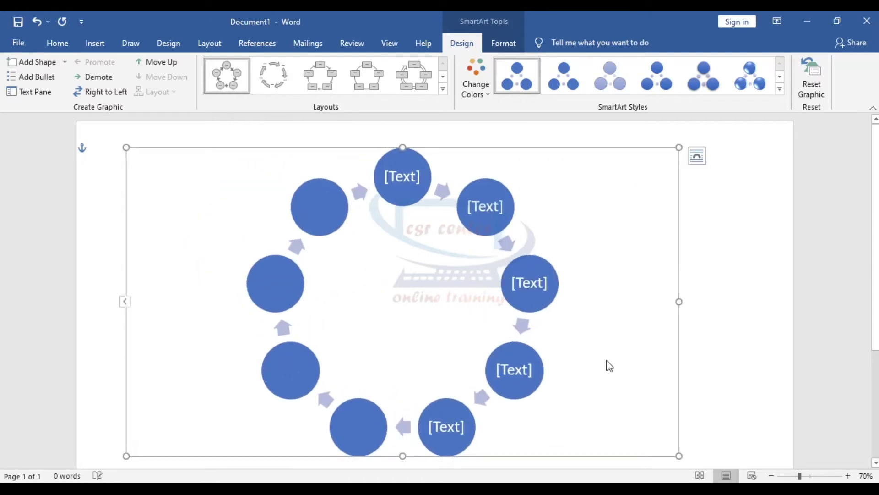
click(37, 64)
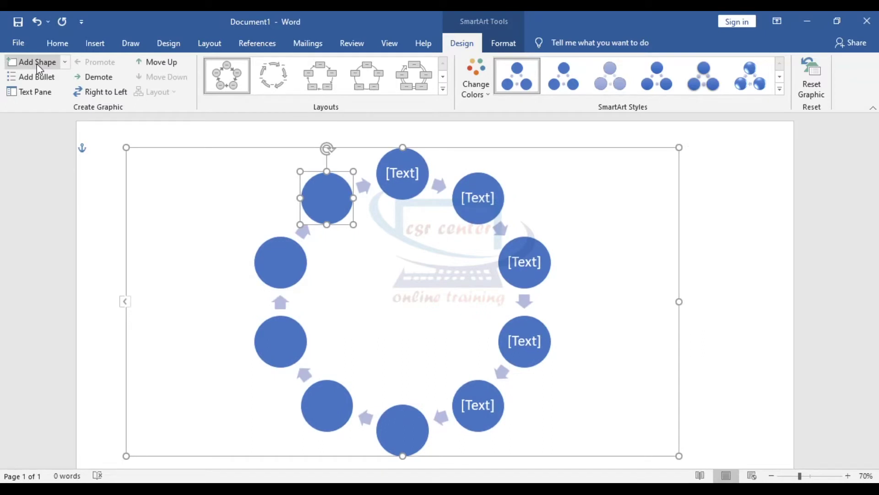
click(36, 64)
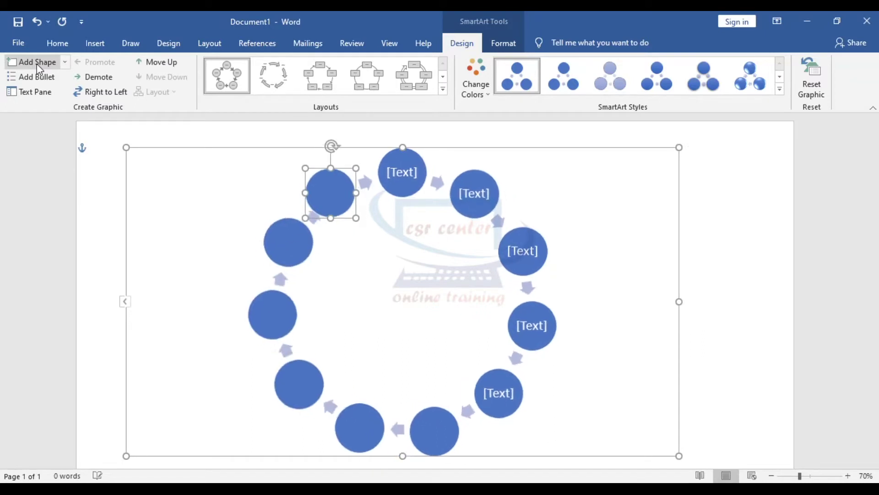
Show the graphic's text pane, place the cursor in the top circle's text entry, and close the pane
click(40, 93)
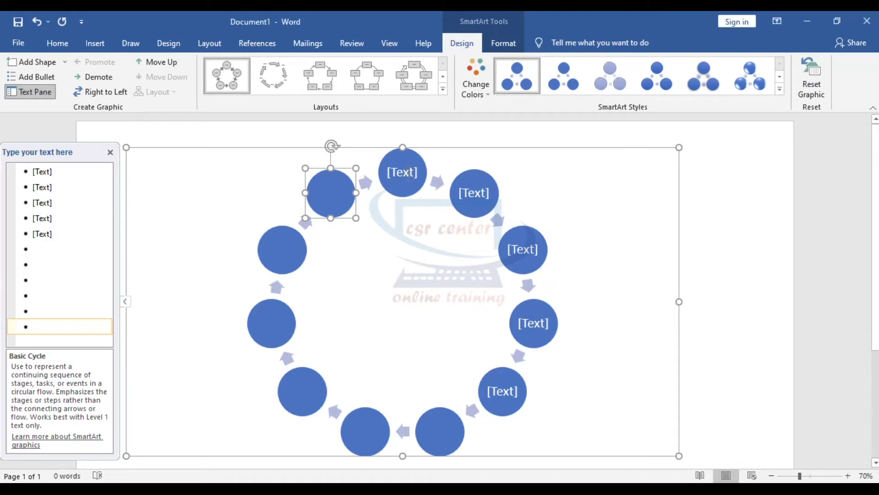
click(408, 174)
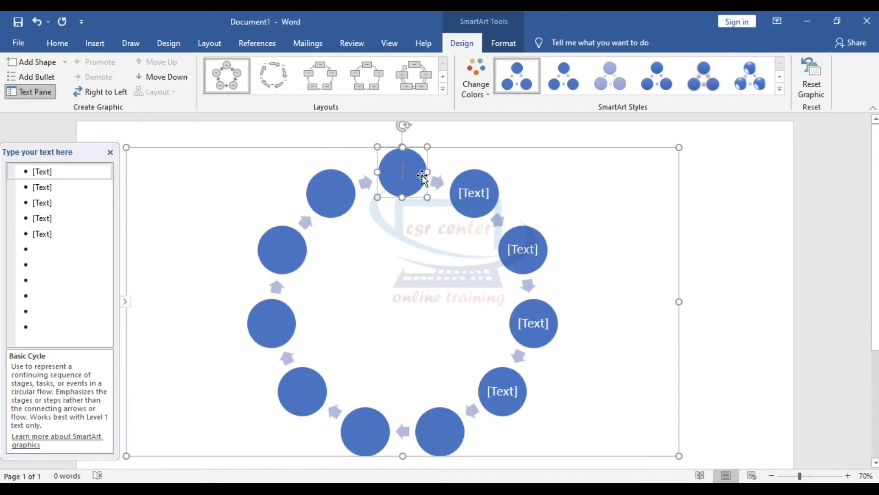
click(409, 167)
click(403, 174)
click(42, 171)
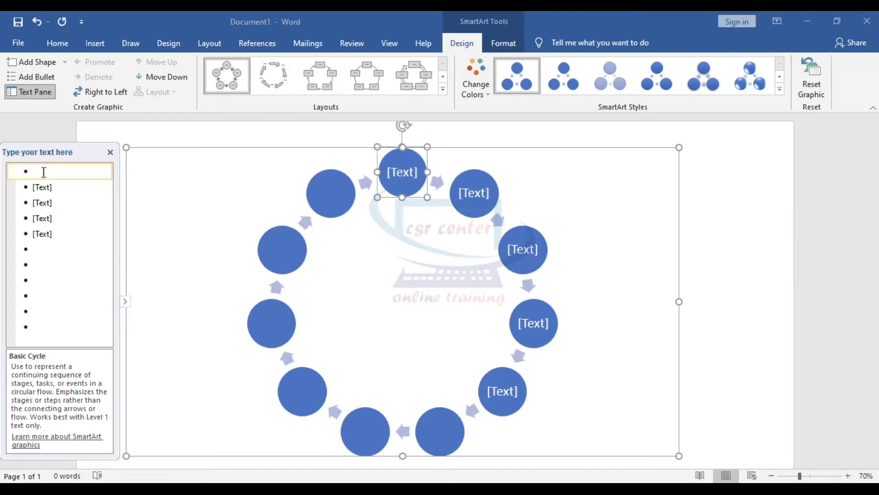
click(111, 152)
Try adding a bullet under the top circle's text and remove it again
click(34, 79)
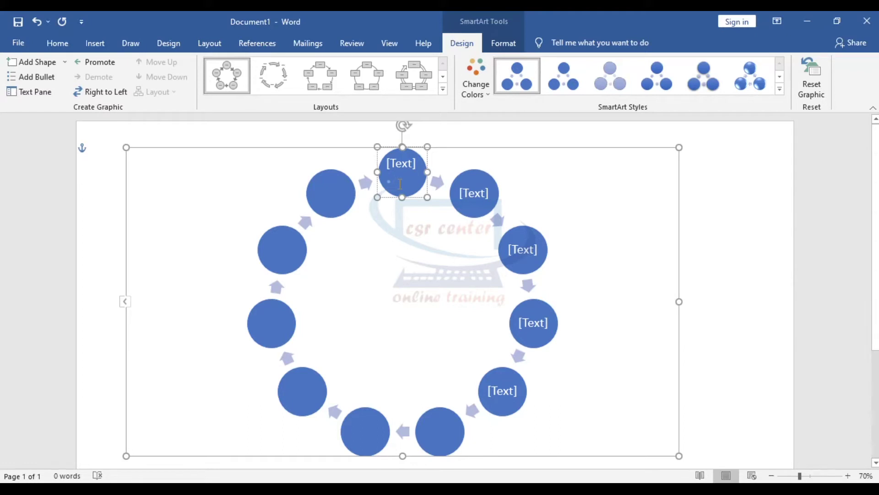
key(BackSpace)
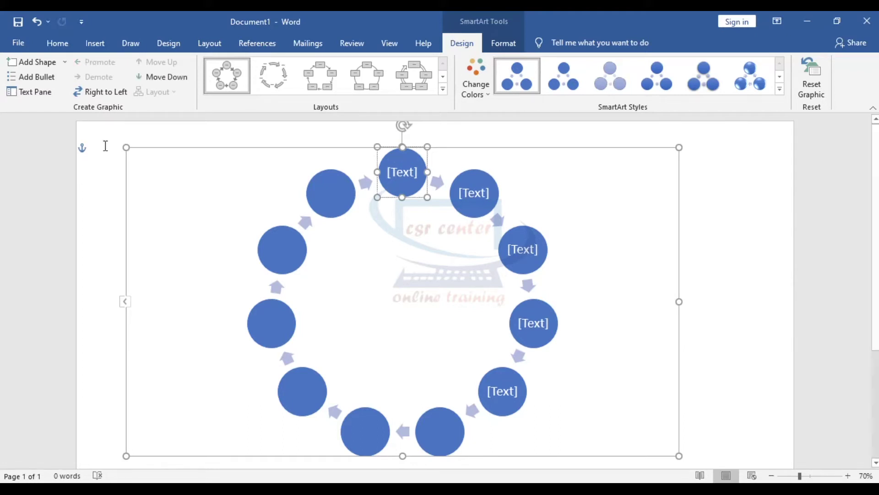
Switch the cycle's direction to Right to Left
click(100, 92)
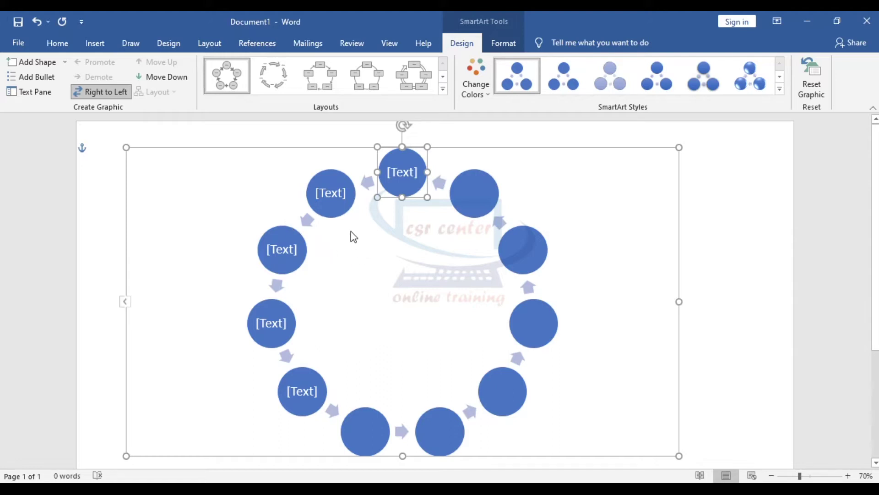
Try moving four circles by hand to other places around the ring, and undo the moves
click(180, 84)
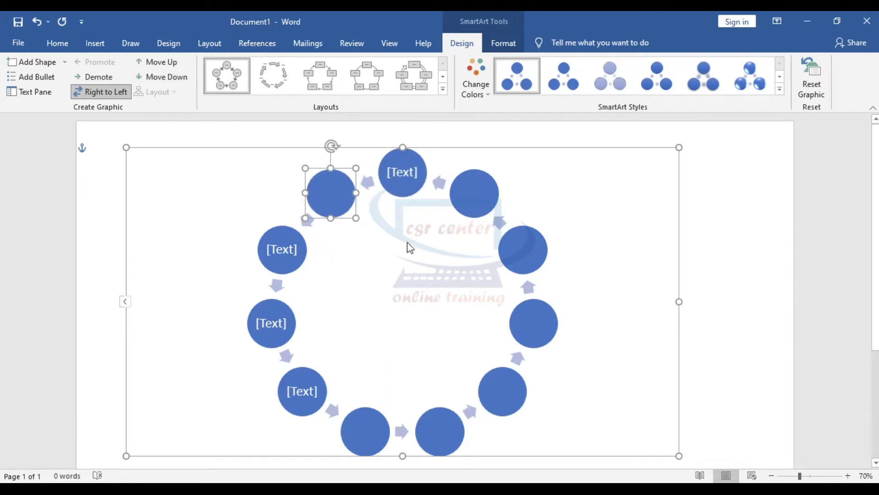
drag(354, 205, 560, 302)
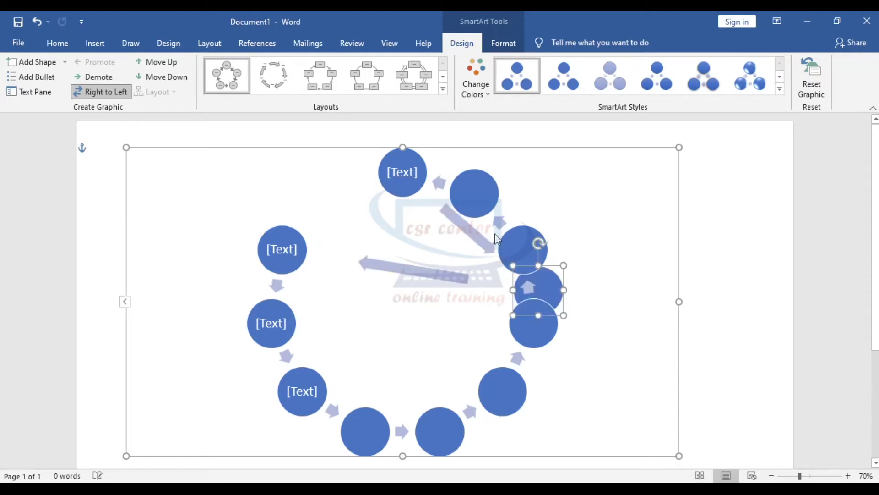
drag(490, 216, 319, 218)
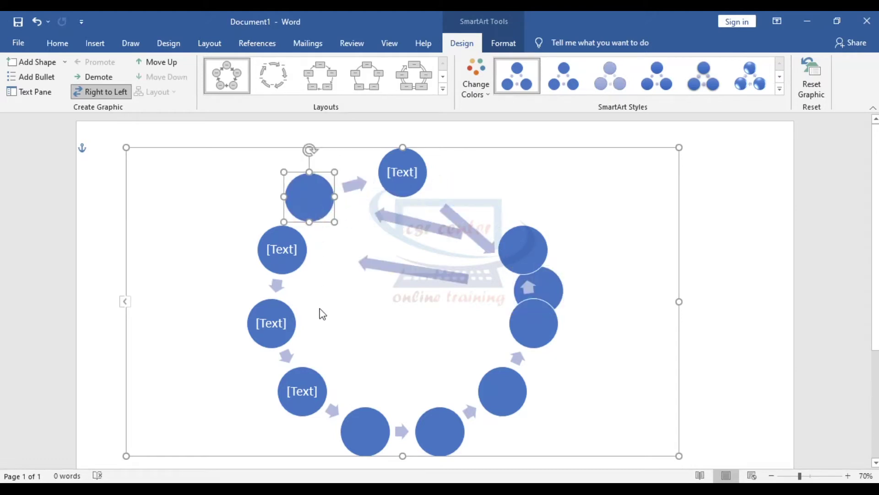
drag(295, 327, 494, 178)
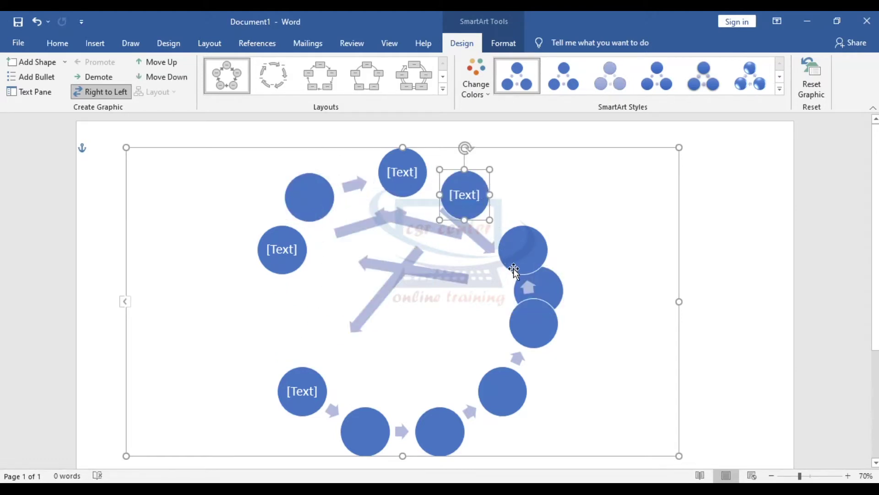
drag(512, 401, 295, 337)
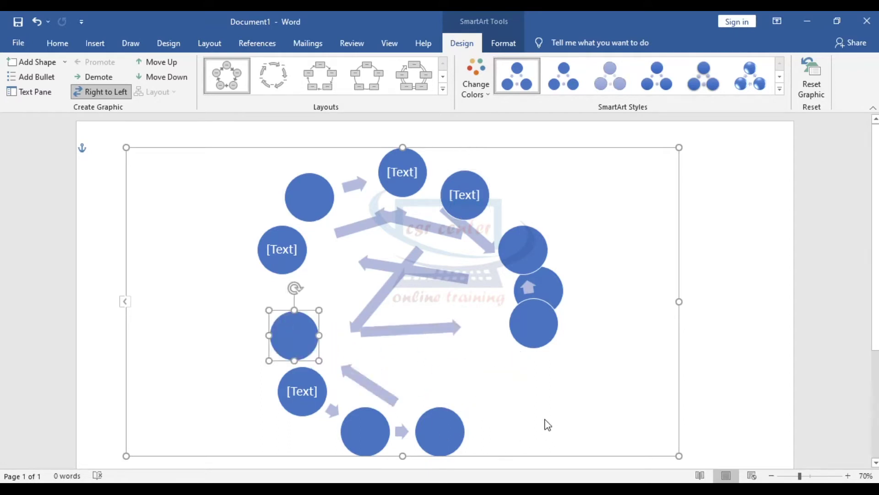
key(ctrl+z)
key(ctrl+z)
key(ctrl+z)
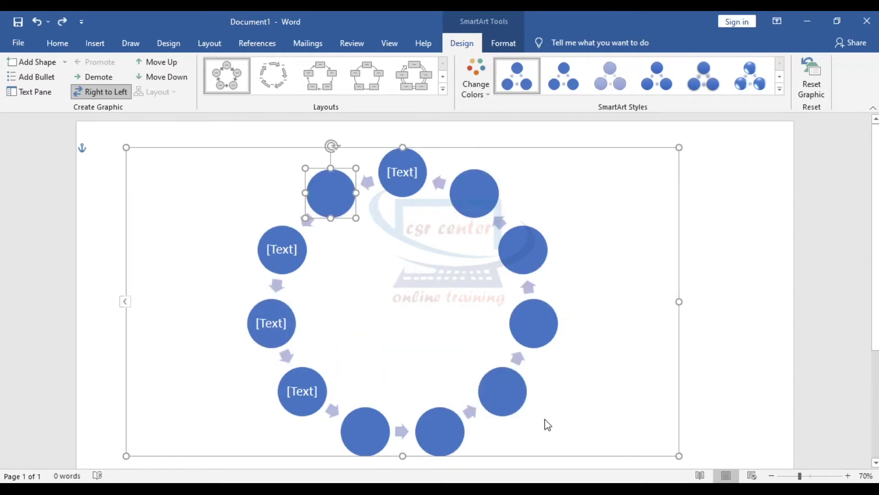
Move the selected circle up in the cycle's order and back down again
click(158, 63)
click(174, 78)
Try the Block Cycle layout on the graphic, and change it to the Continuous Cycle layout
click(443, 90)
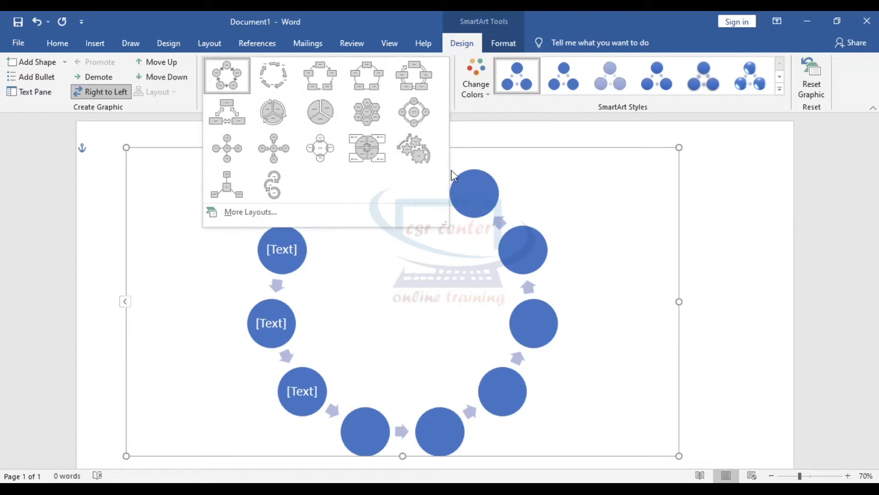
click(324, 78)
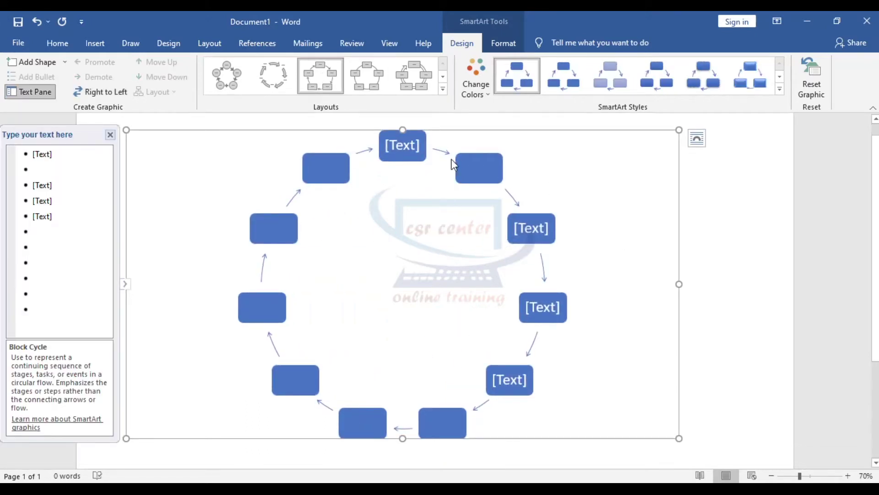
click(443, 90)
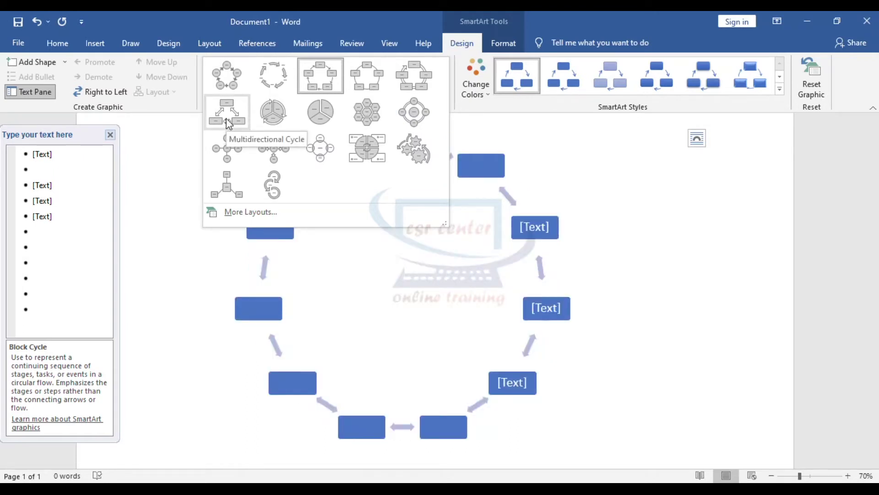
click(413, 75)
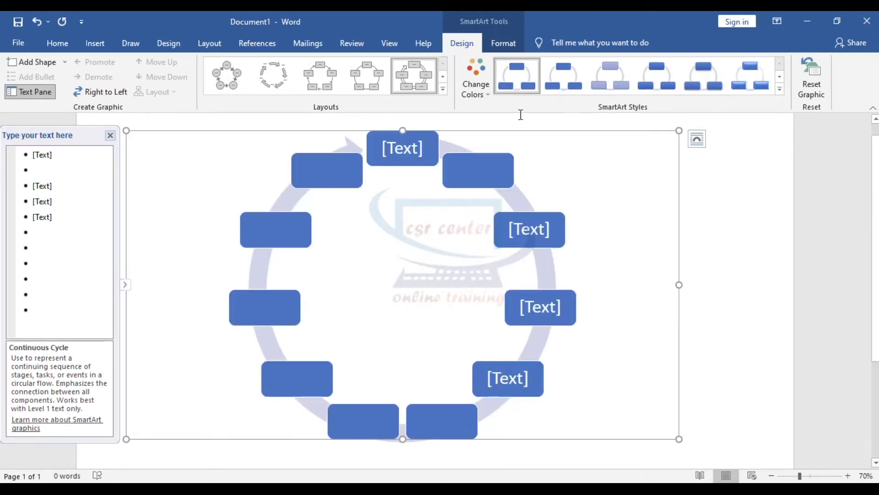
Try a yellow-to-green Colorful color set and an outlined 3-D style on the cycle, and reset the graphic
click(476, 90)
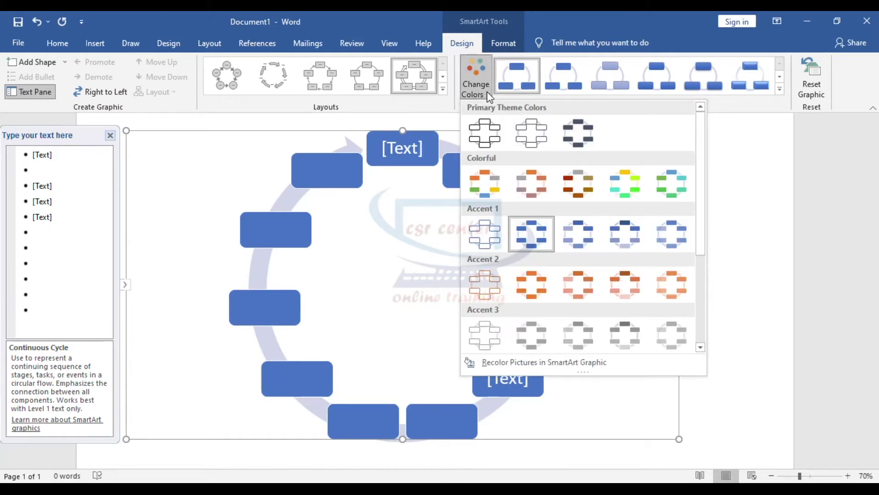
click(636, 189)
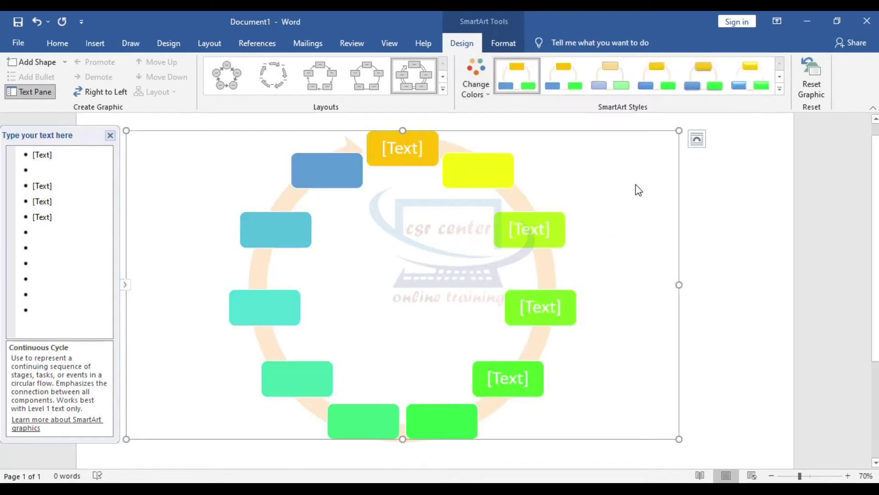
click(779, 90)
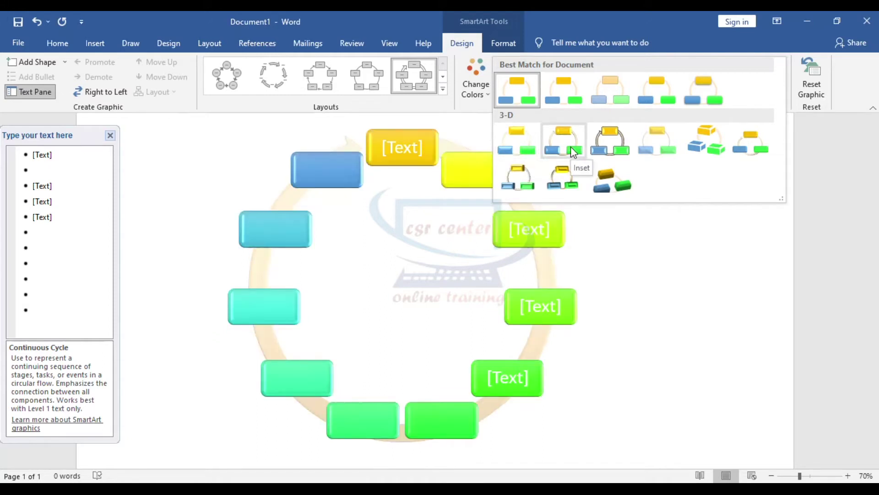
click(621, 151)
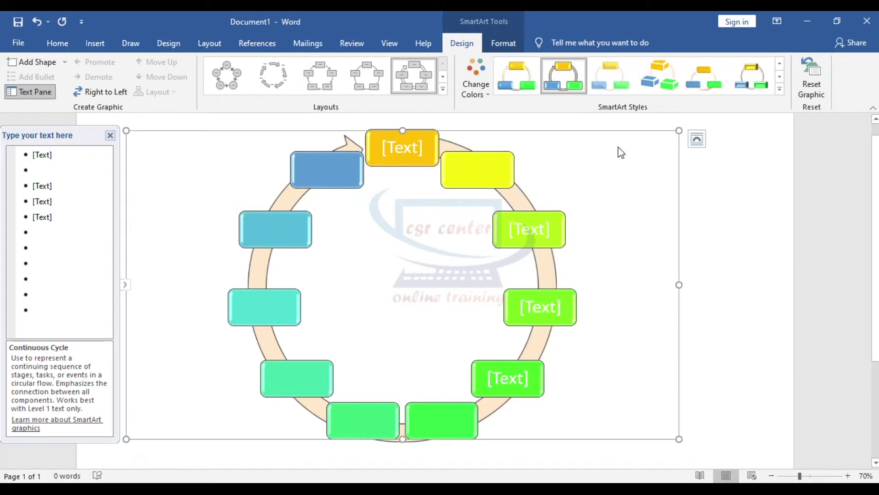
click(812, 86)
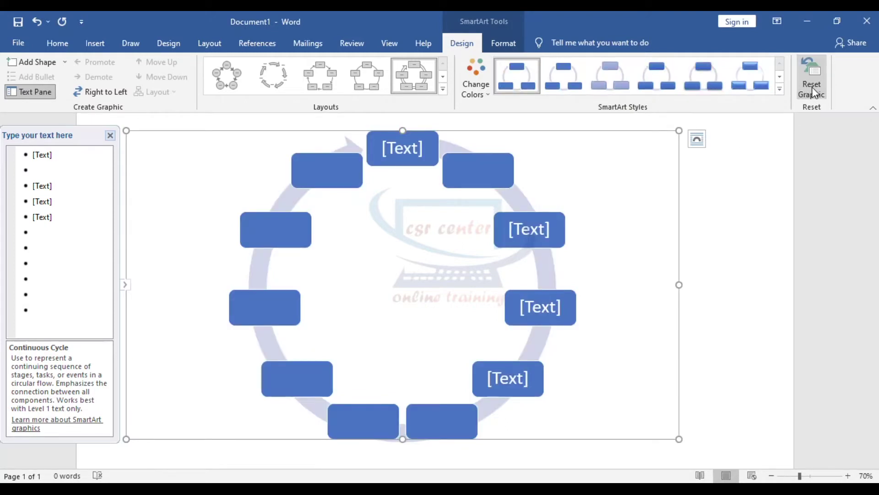
Close the text pane and apply an orange theme shape style with a subtle gradient to the topmost box
click(111, 135)
click(506, 44)
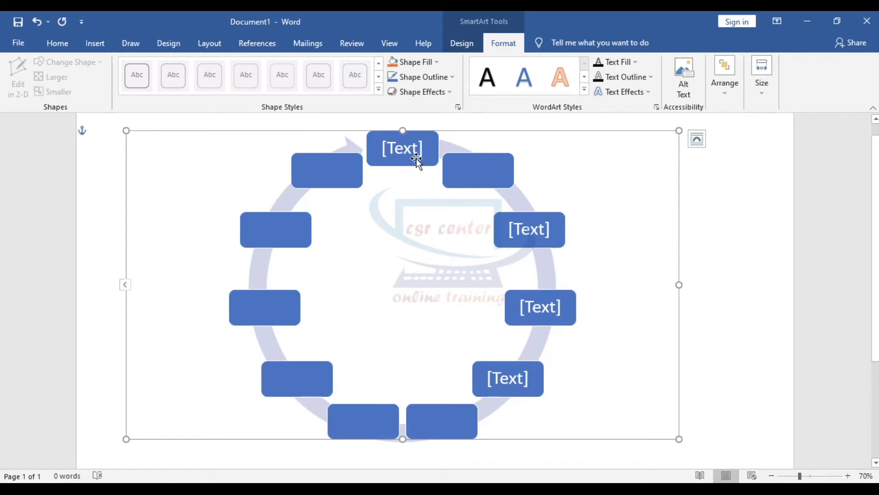
click(403, 161)
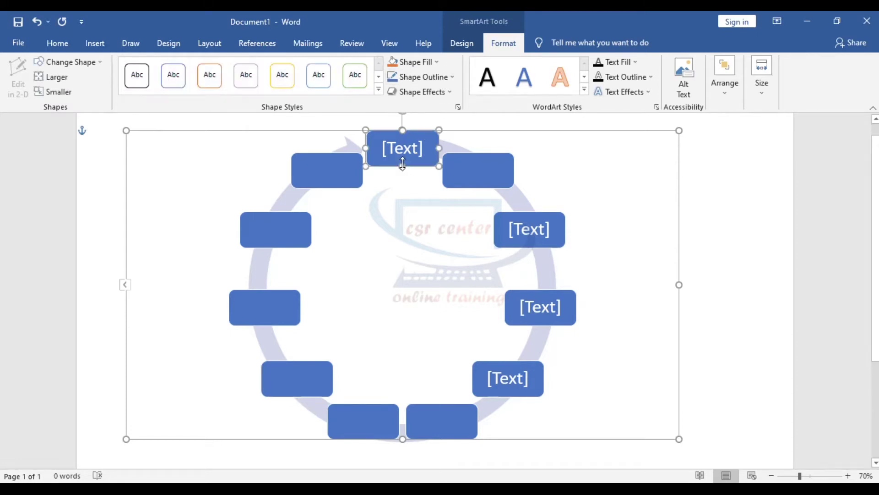
click(379, 89)
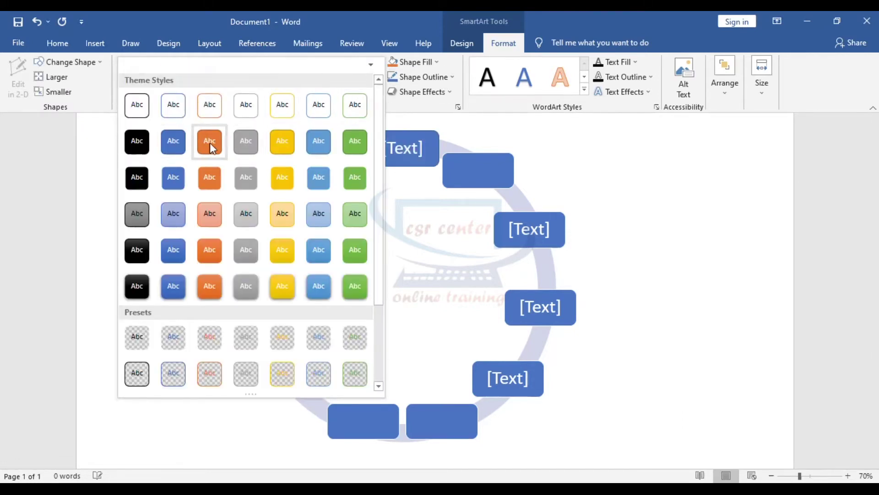
click(207, 256)
Fill the empty box clockwise from the orange one with standard green
click(510, 180)
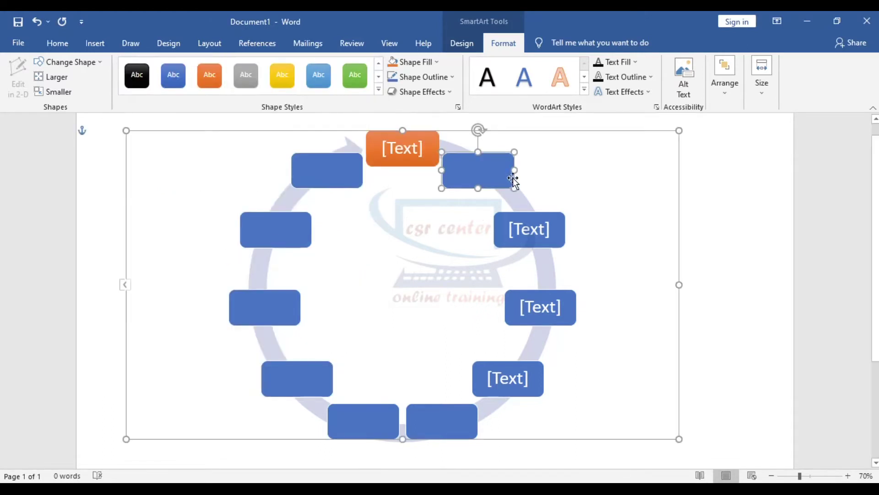
click(436, 61)
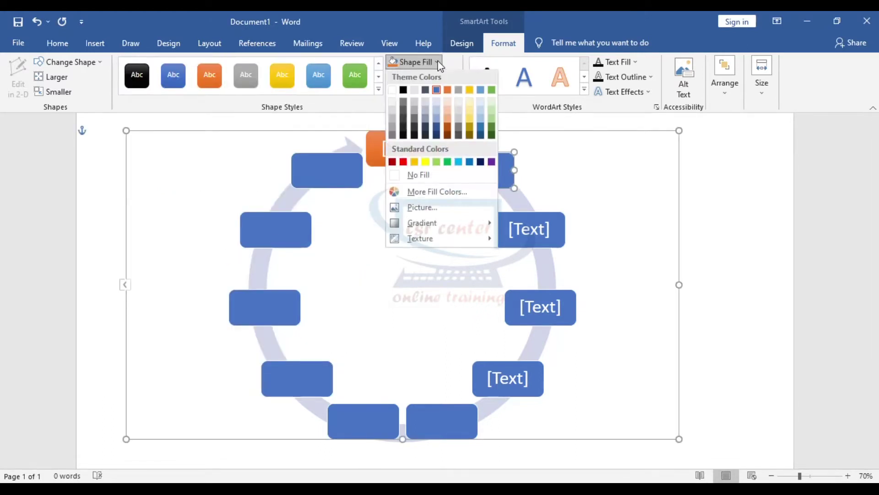
click(448, 163)
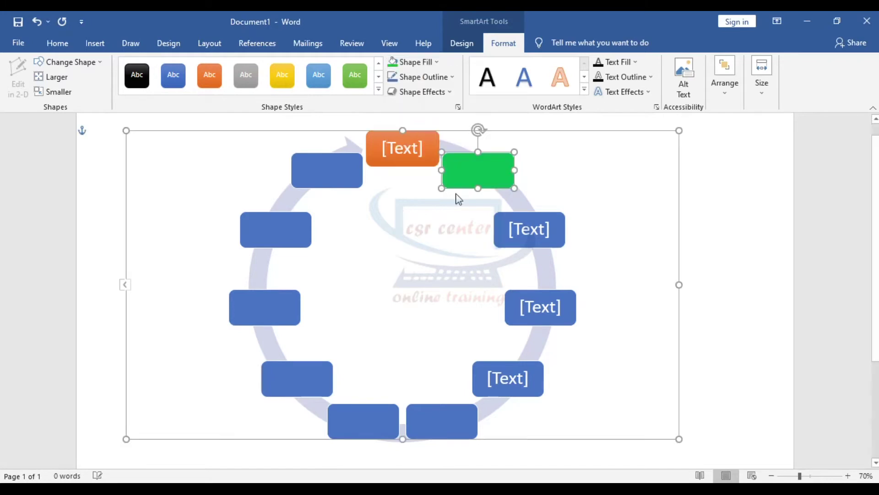
Fill the text box just after the green one with the custom pink color #F769E3
click(564, 231)
click(437, 62)
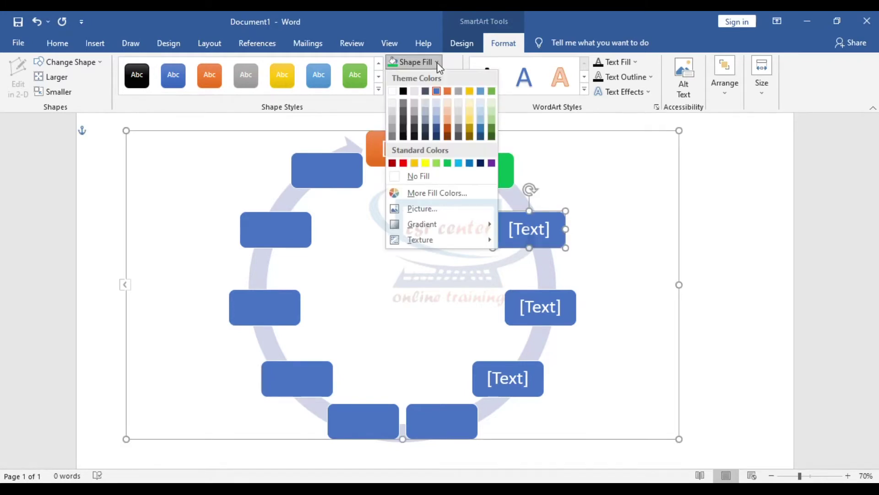
click(437, 193)
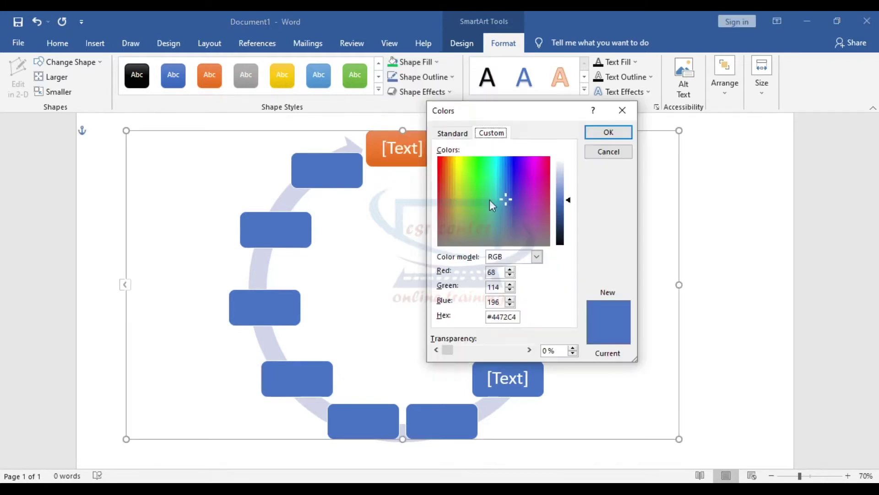
click(534, 165)
drag(571, 205, 568, 183)
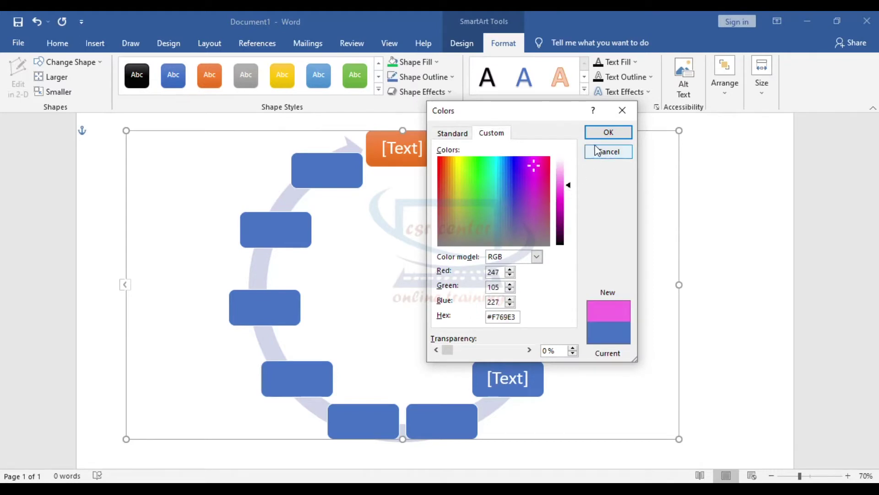
click(607, 132)
Fill the box below the pink one with an online waterfall picture from the Background category
click(567, 295)
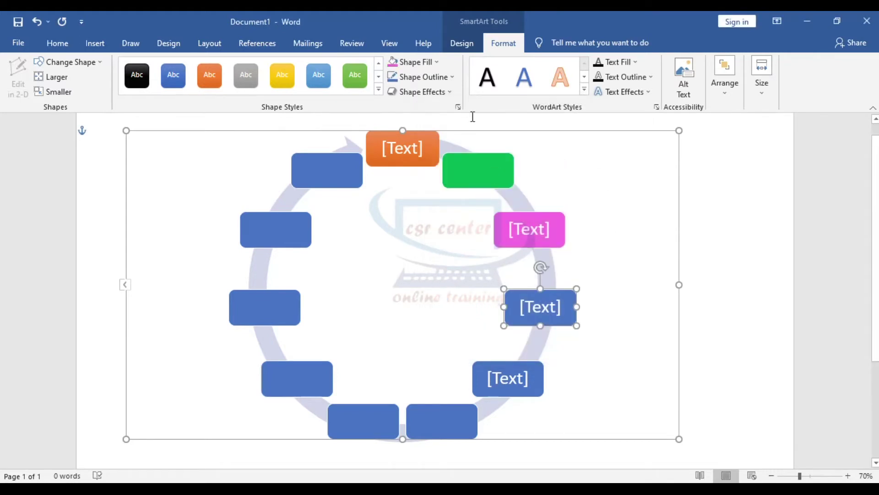
click(438, 63)
click(428, 234)
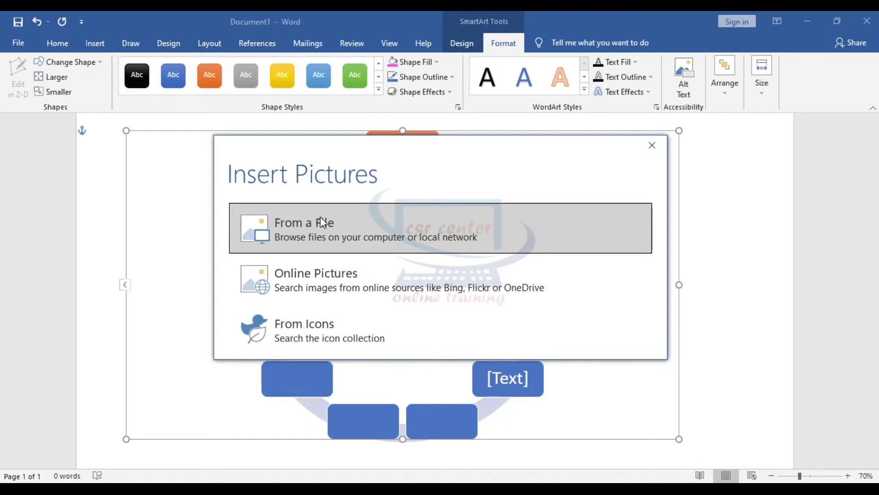
click(355, 281)
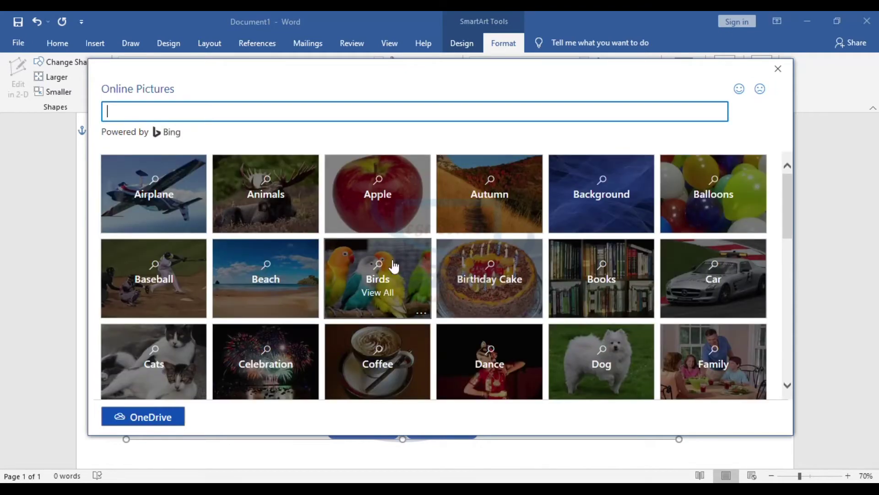
click(601, 194)
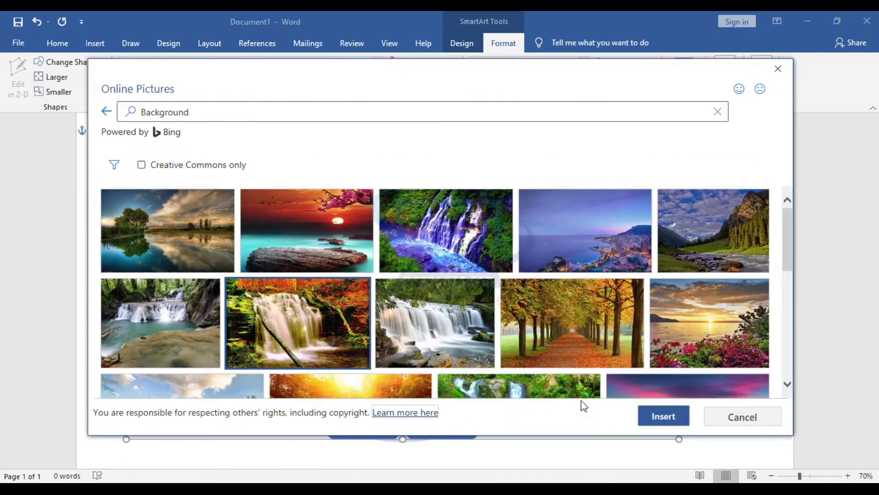
click(663, 416)
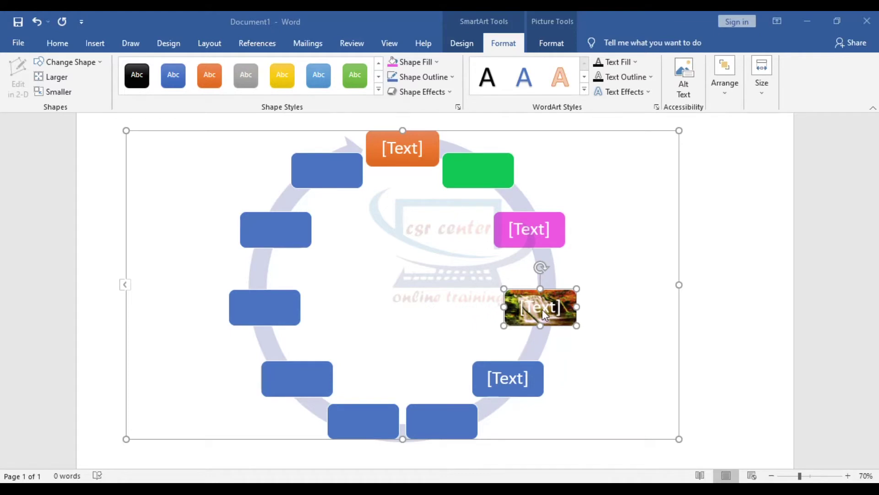
Fill the text box below the waterfall one with the owl icon from the icon collection
click(523, 364)
click(436, 63)
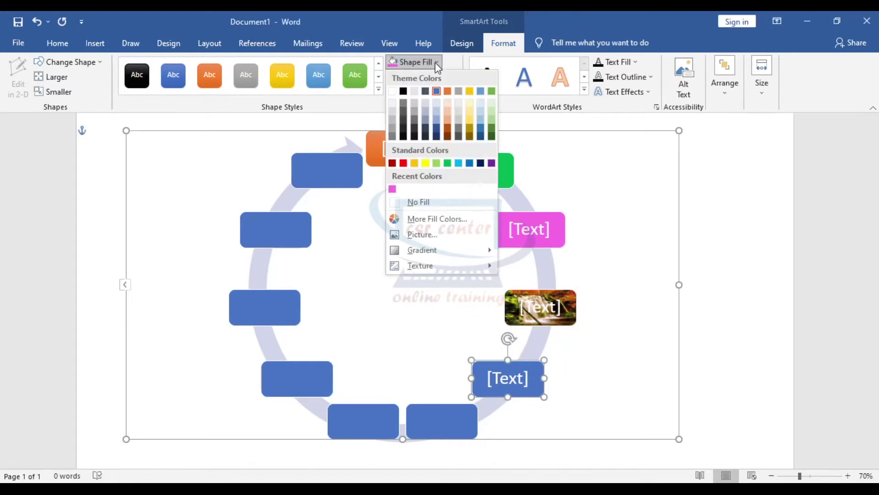
click(422, 235)
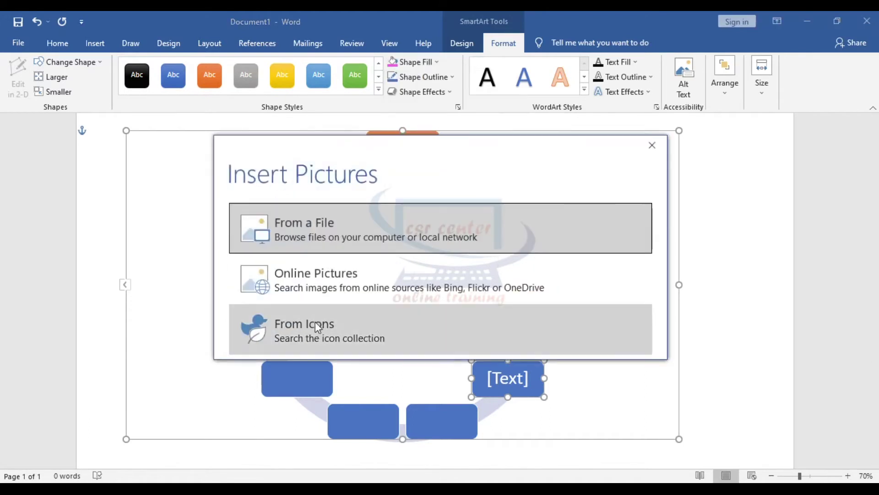
click(294, 336)
click(500, 181)
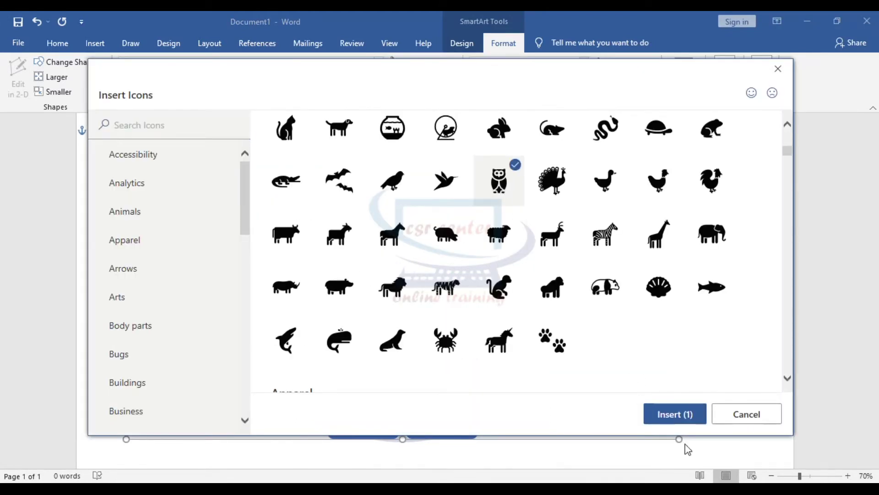
click(691, 426)
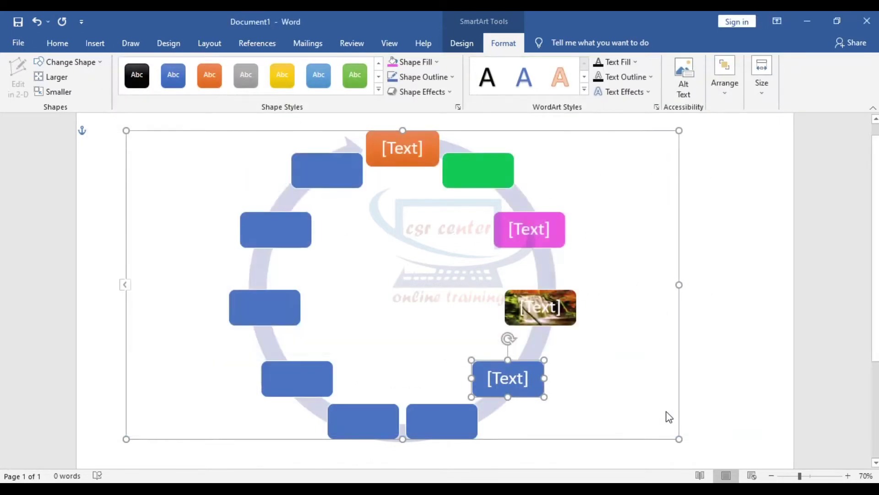
Give the right-hand box at the ring's bottom a blue gradient fill spreading from its center
click(432, 409)
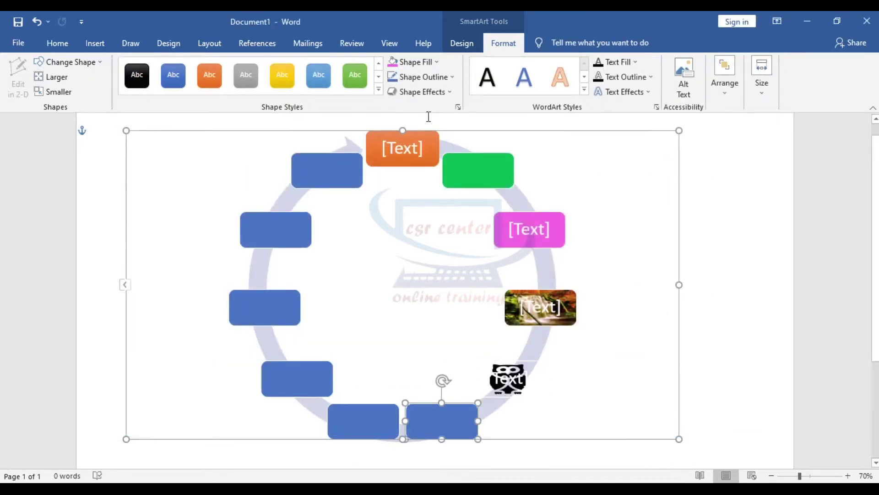
click(432, 61)
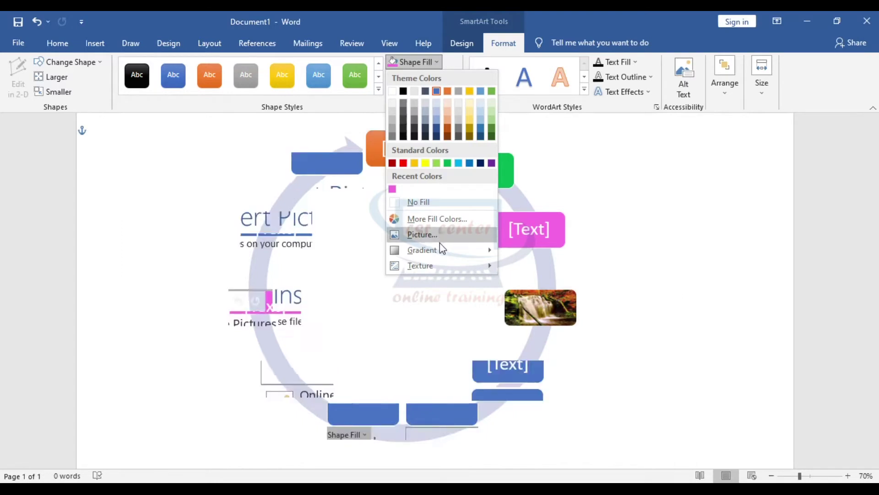
mouse_move(444, 251)
click(540, 414)
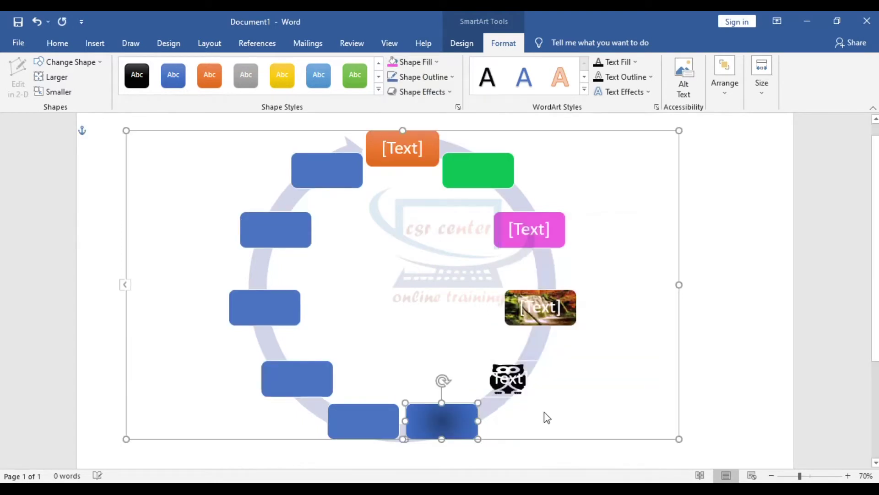
Open the detailed gradient settings for the bottom right-hand box and color the first gradient stop red
click(439, 62)
mouse_move(444, 250)
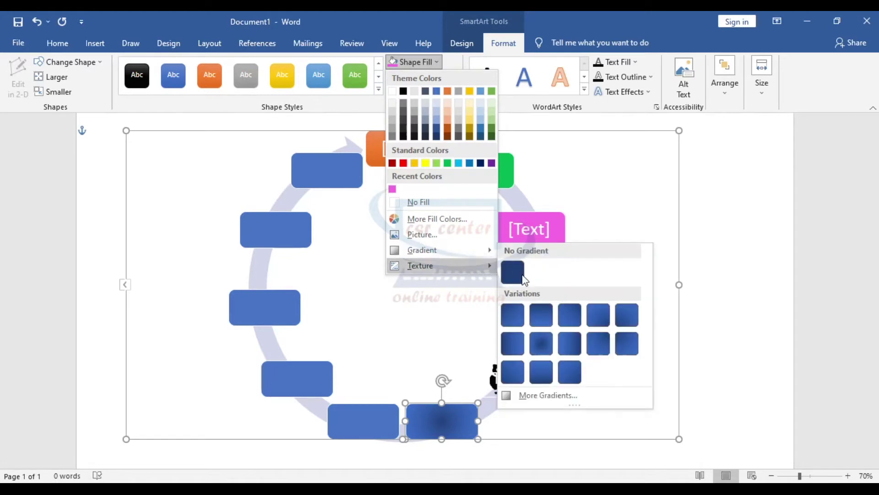
click(533, 398)
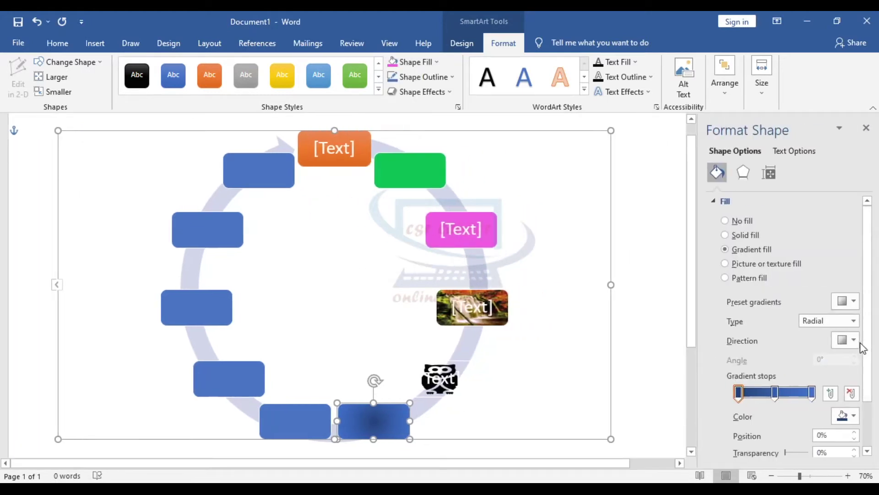
click(853, 416)
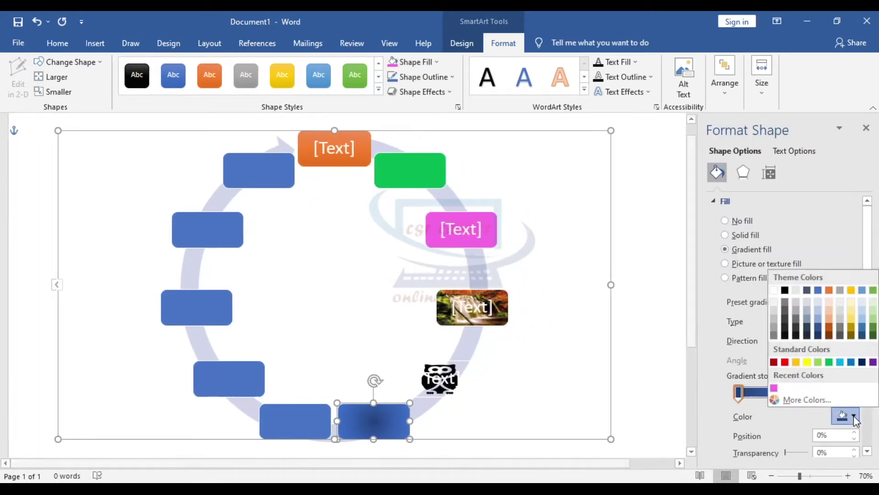
click(785, 361)
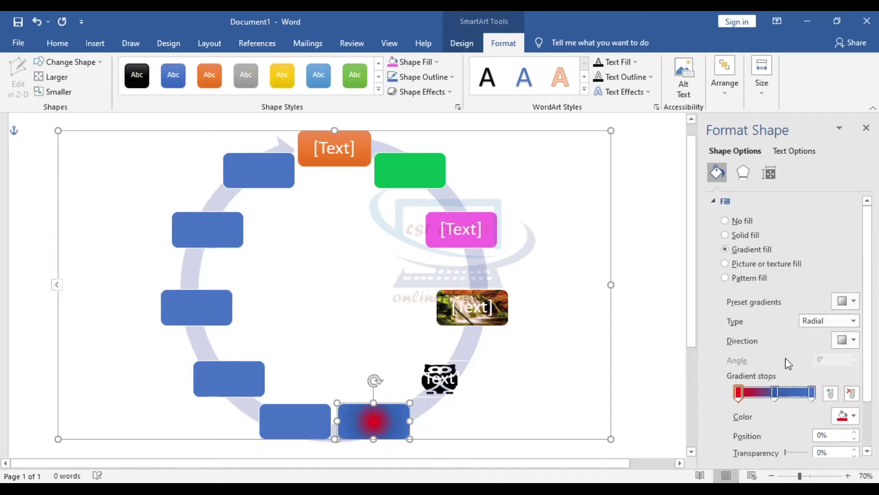
Move the red gradient stop to 34% and set the radial gradient to spread from the box's bottom-left corner
mouse_move(774, 393)
mouse_down()
mouse_move(791, 393)
mouse_move(763, 393)
mouse_up()
click(739, 393)
click(855, 339)
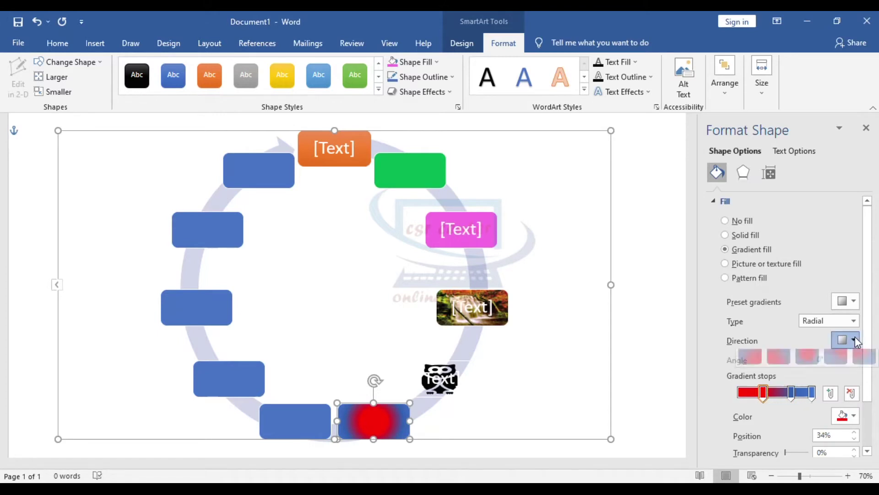
click(779, 364)
Place the blue gradient stop next to red at 36% and color it green
mouse_move(763, 394)
mouse_down()
mouse_move(745, 395)
mouse_move(771, 393)
mouse_move(764, 395)
mouse_up()
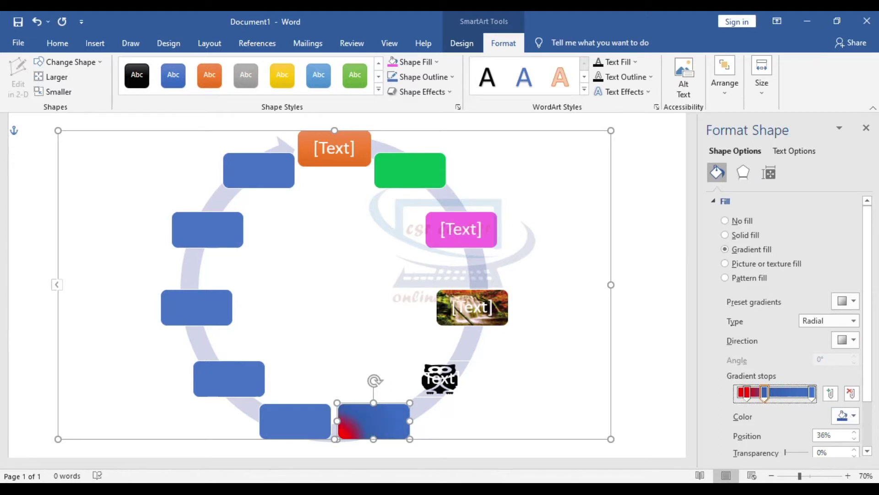
click(856, 417)
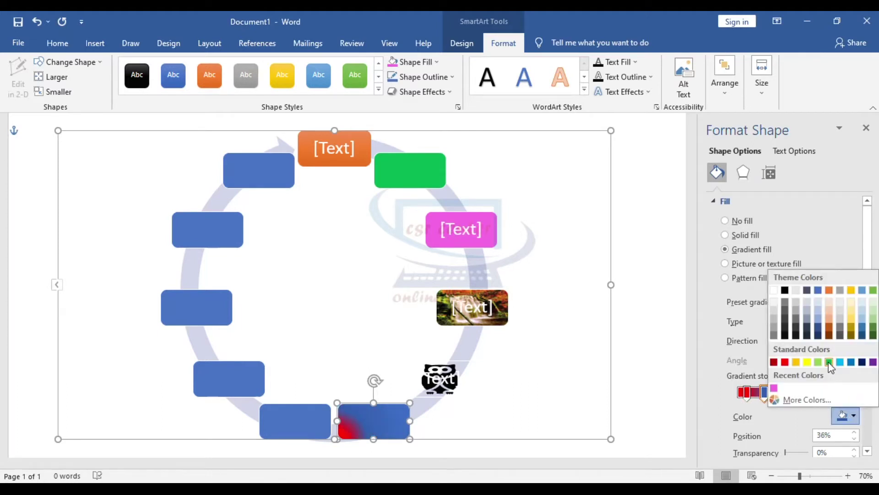
click(829, 362)
Move the last gradient stop to 68% and color it yellow
drag(812, 393, 788, 392)
click(854, 417)
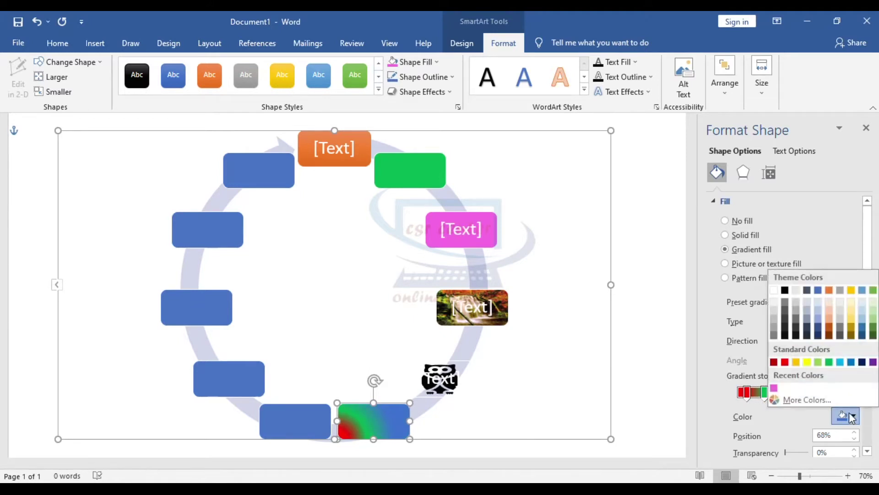
click(806, 363)
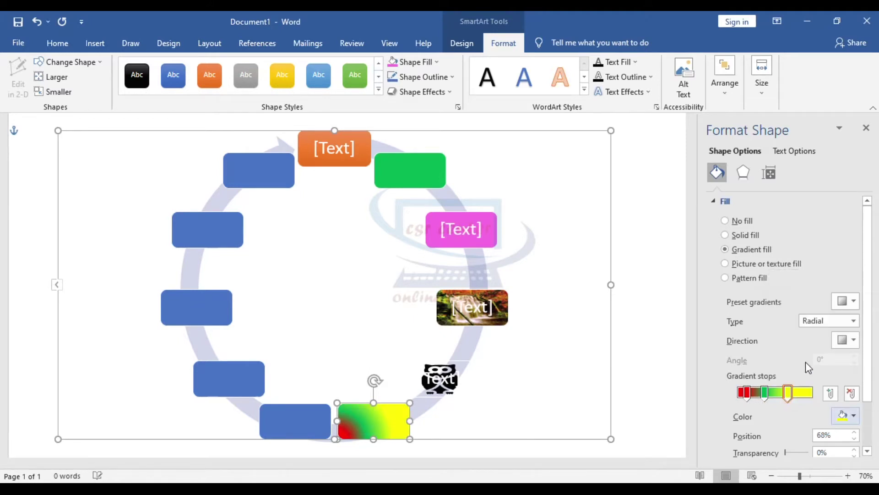
Move the second red gradient stop to 17% and set the radial gradient to spread from the box's top-right corner
click(786, 393)
drag(787, 394, 752, 393)
click(854, 341)
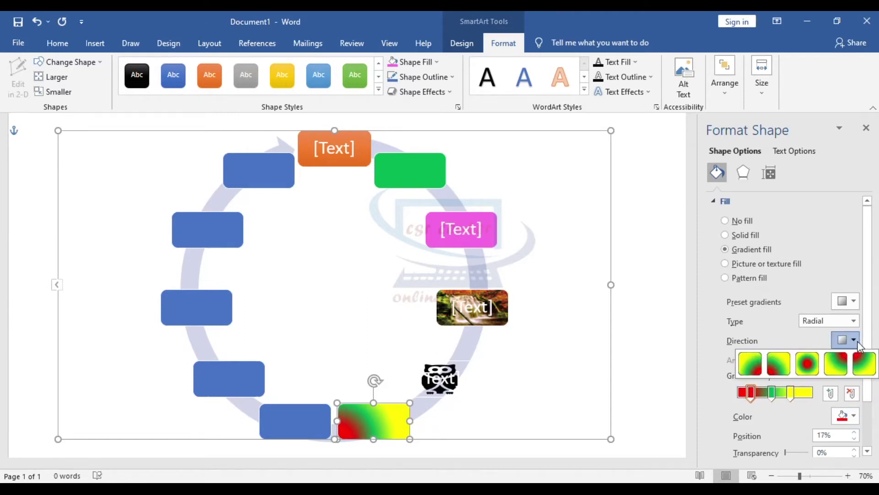
click(812, 364)
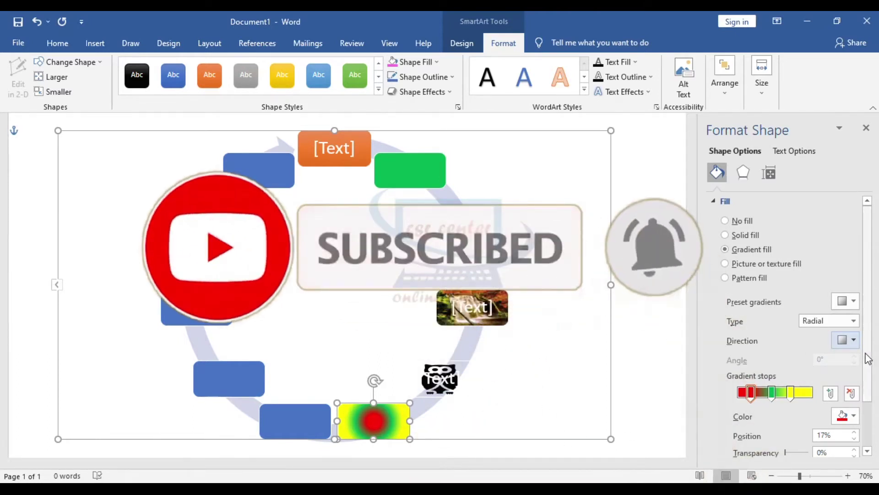
click(854, 340)
click(829, 362)
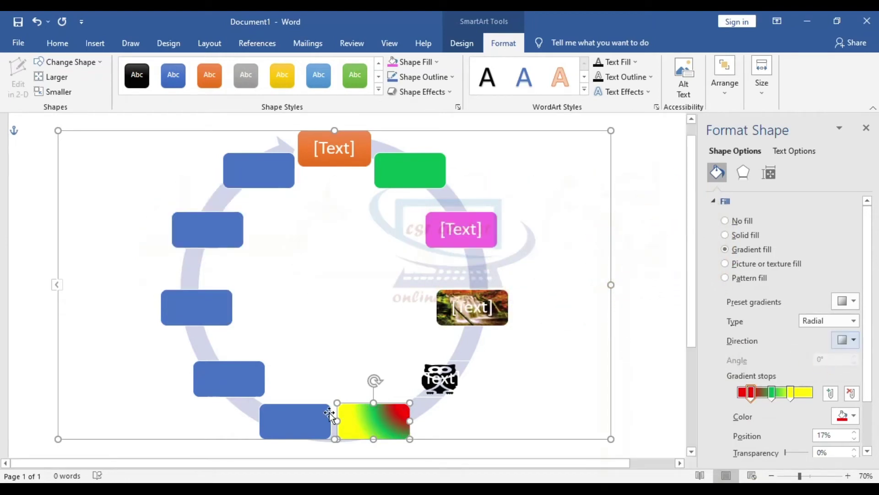
Fill the plain blue box beside the gradient box with the blue woven fabric texture
click(300, 414)
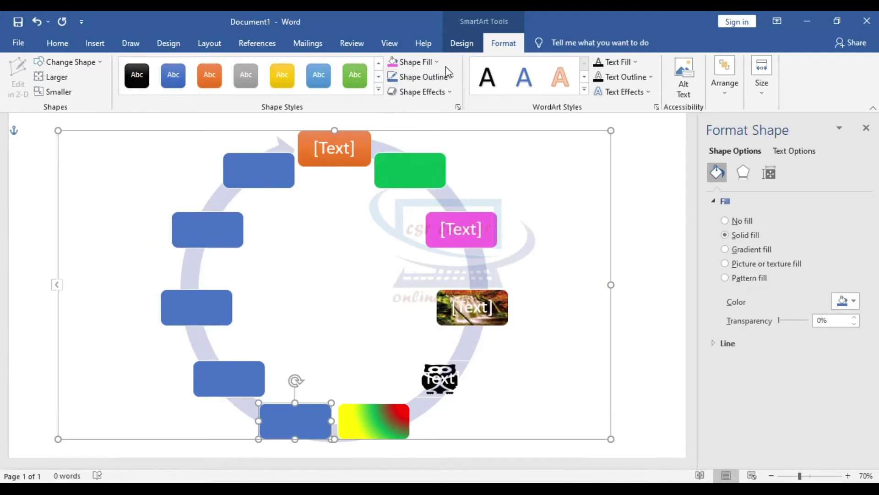
click(435, 60)
mouse_move(432, 264)
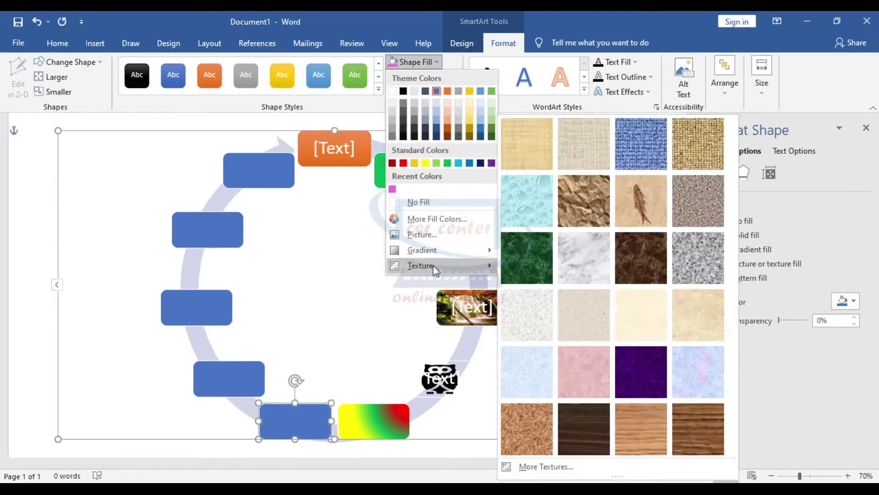
click(642, 139)
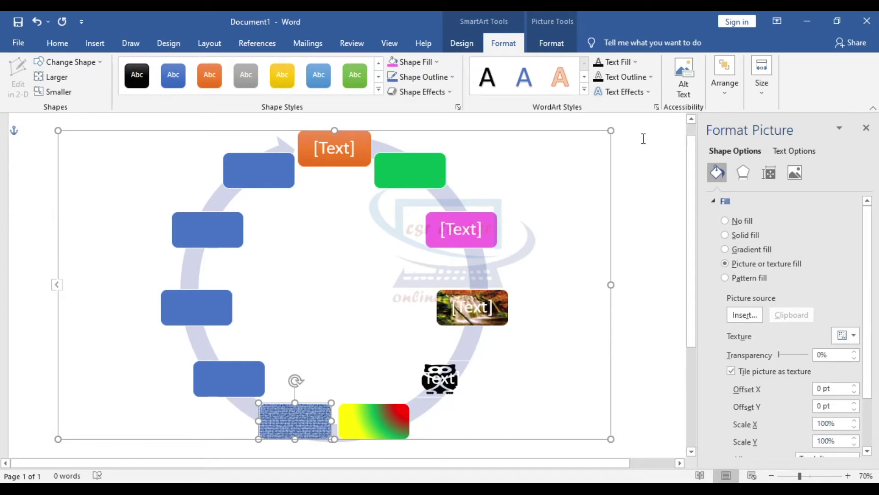
Give the lower-left blue box above the textured one a red outline with a 4½ pt weight
click(212, 364)
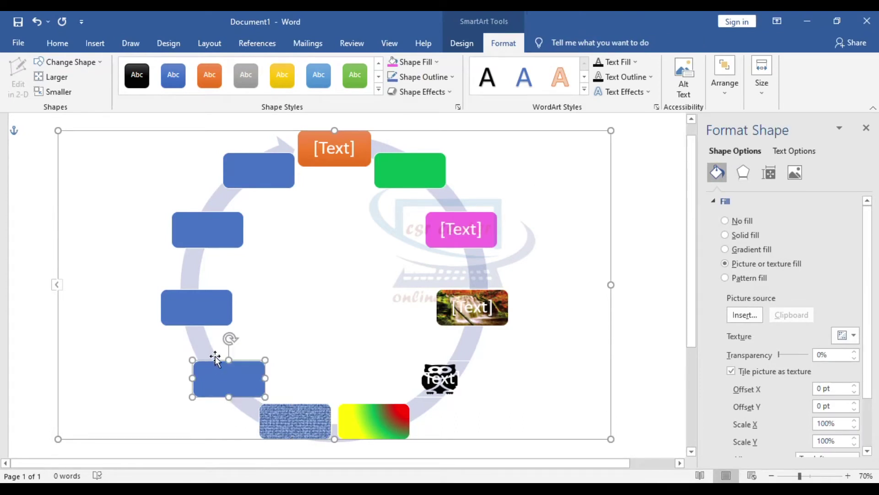
click(453, 78)
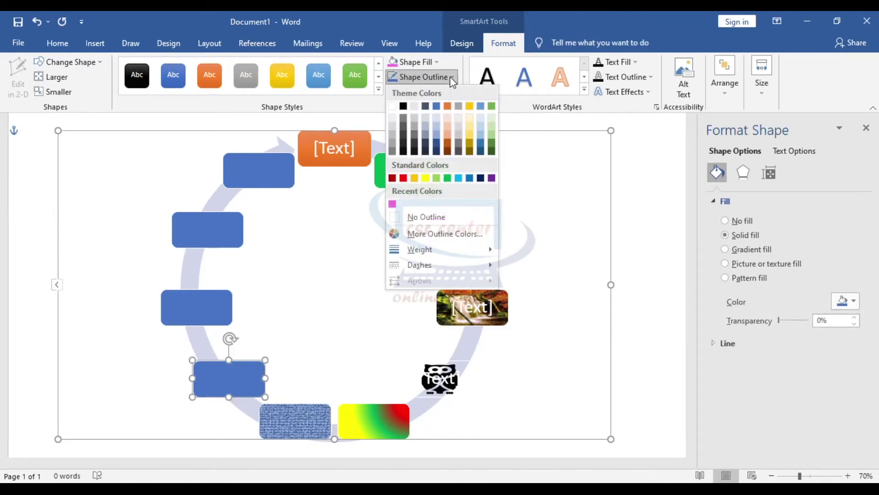
click(403, 179)
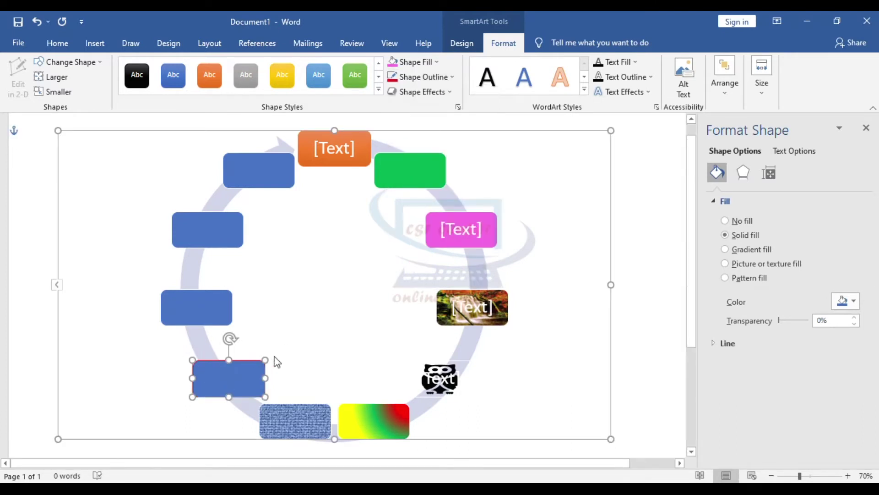
click(454, 78)
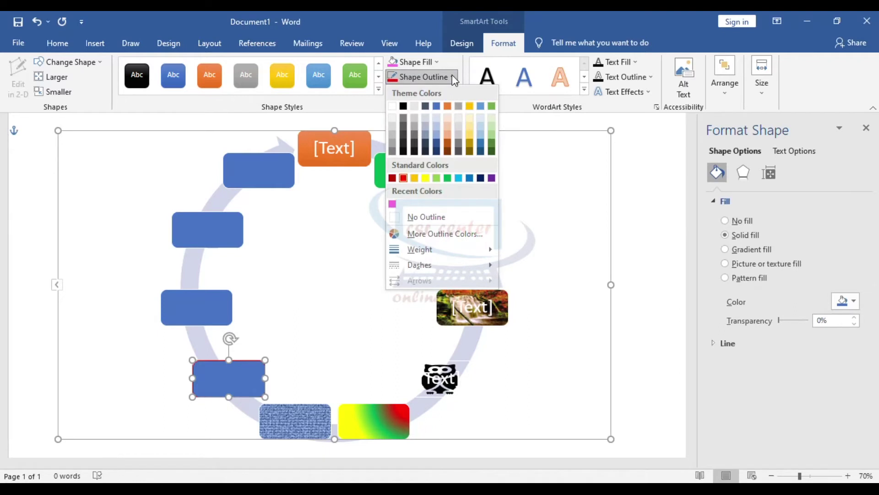
mouse_move(419, 253)
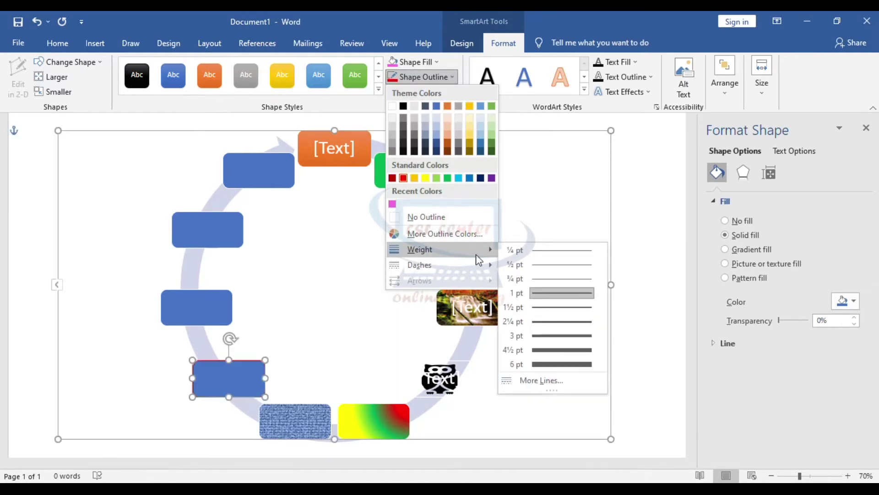
click(548, 348)
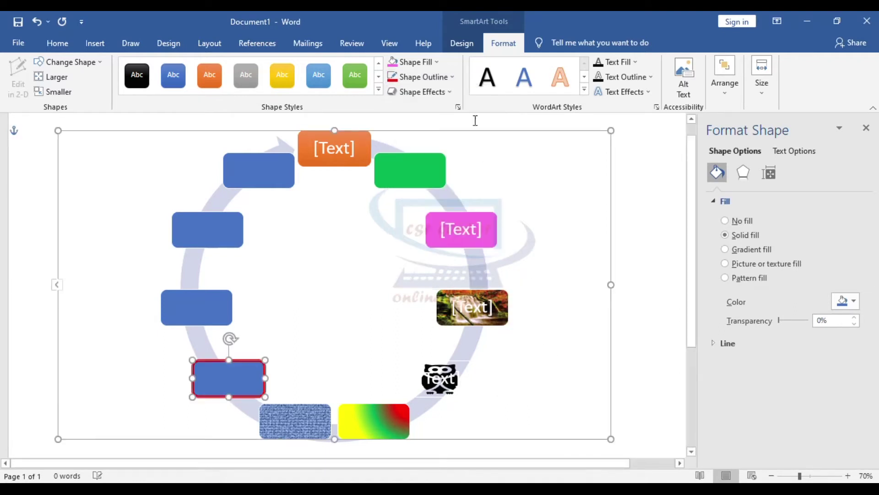
Change the red outline of the lower-left box to a dashed line and deselect the box
click(451, 76)
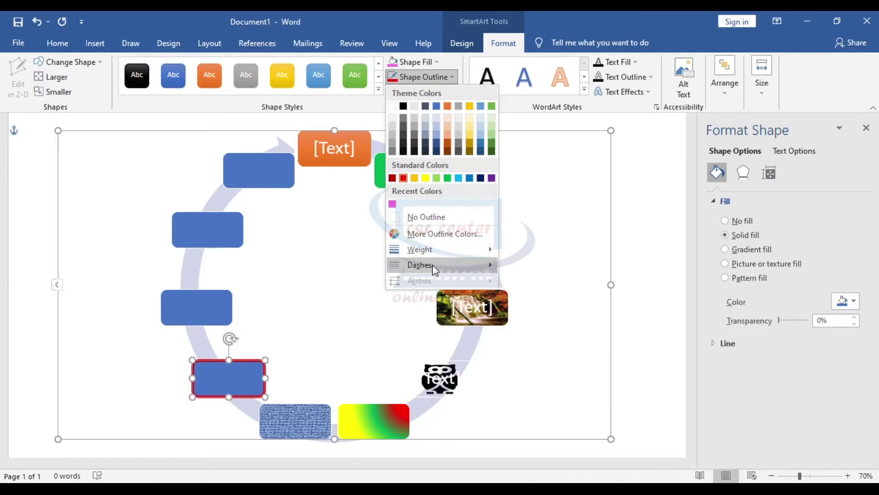
mouse_move(433, 265)
click(517, 292)
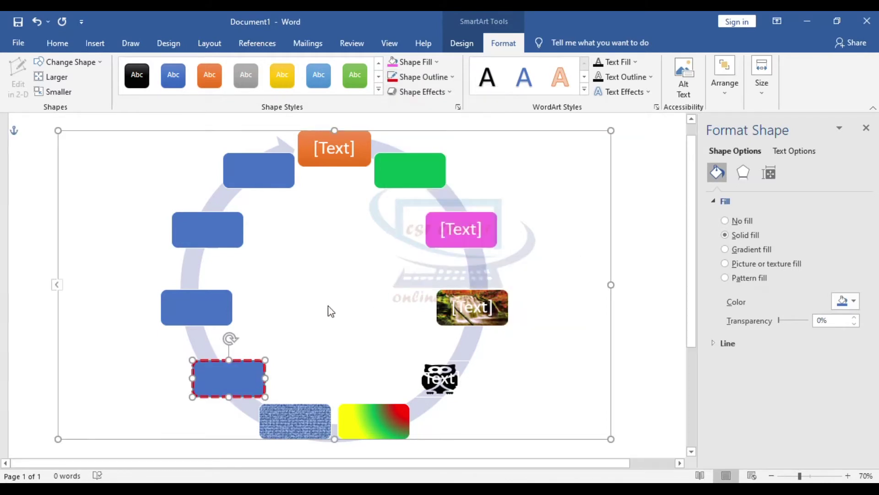
click(247, 334)
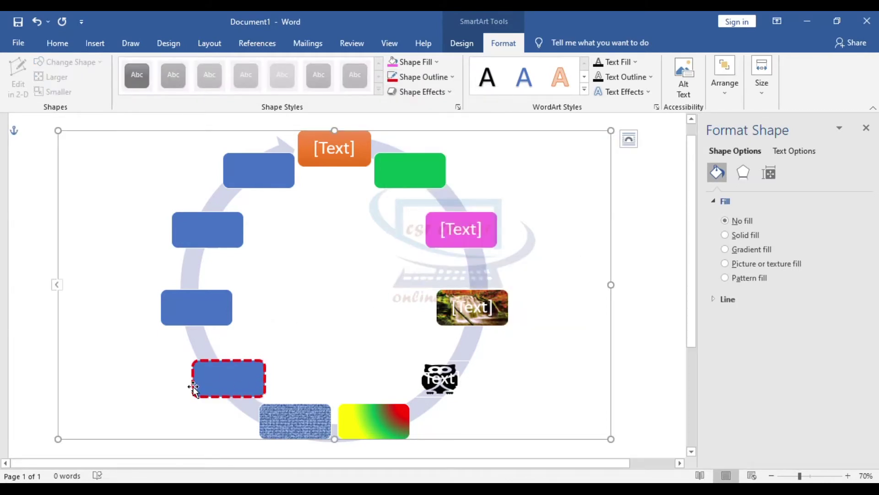
Preview the preset, shadow, reflection, glow, bevel and 3-D rotation effects on the blue box above the dashed one without applying any
click(216, 318)
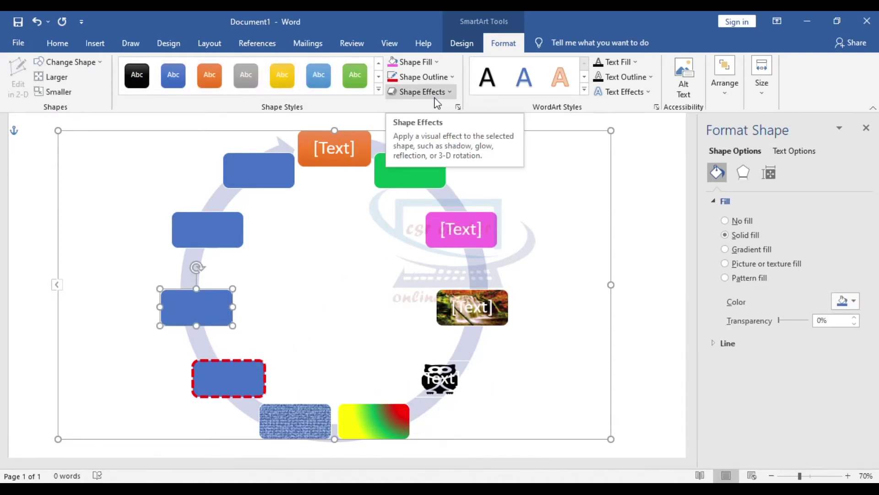
click(449, 93)
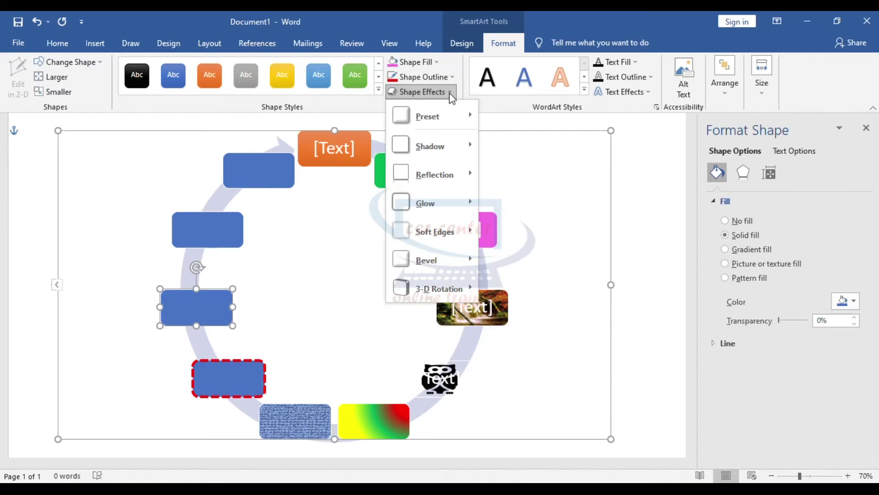
mouse_move(459, 114)
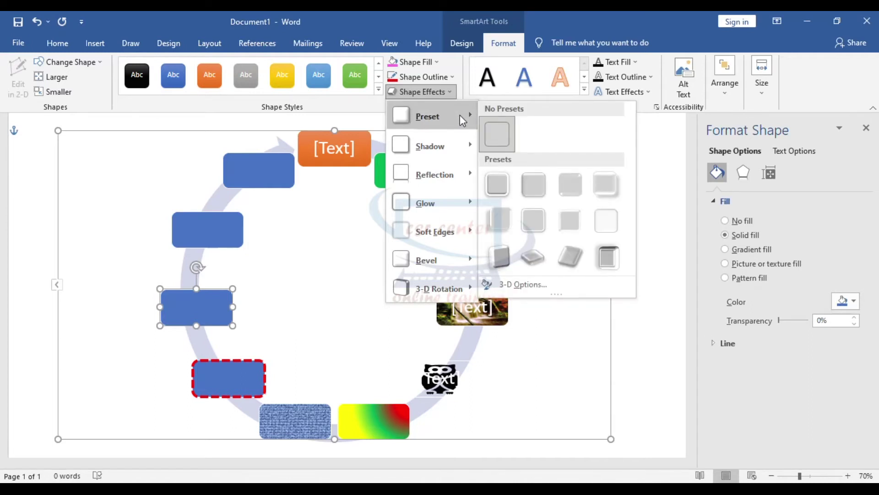
mouse_move(434, 243)
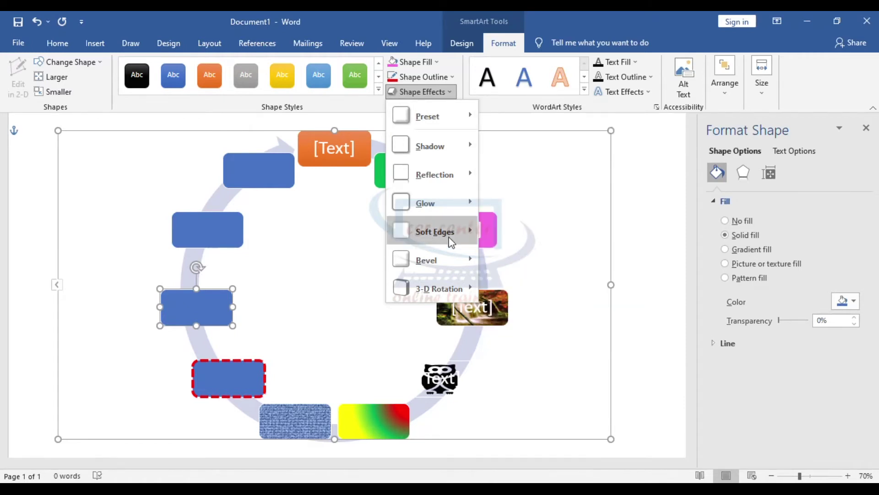
mouse_move(461, 189)
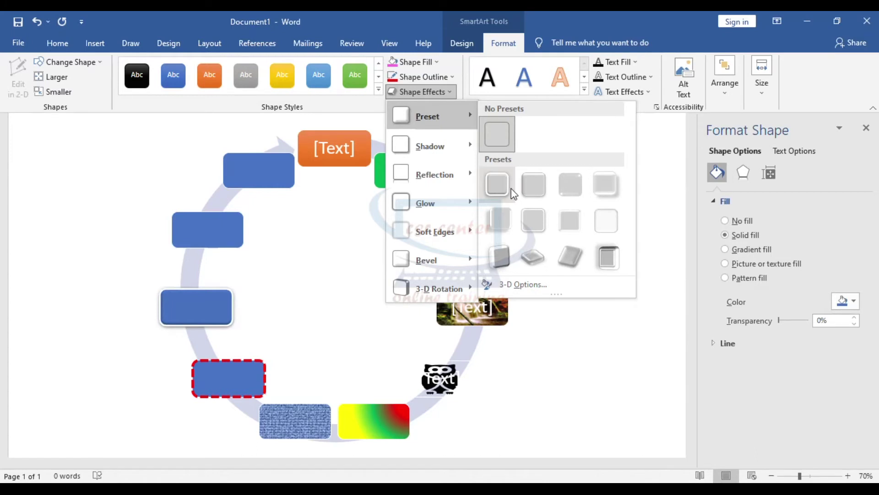
mouse_move(443, 143)
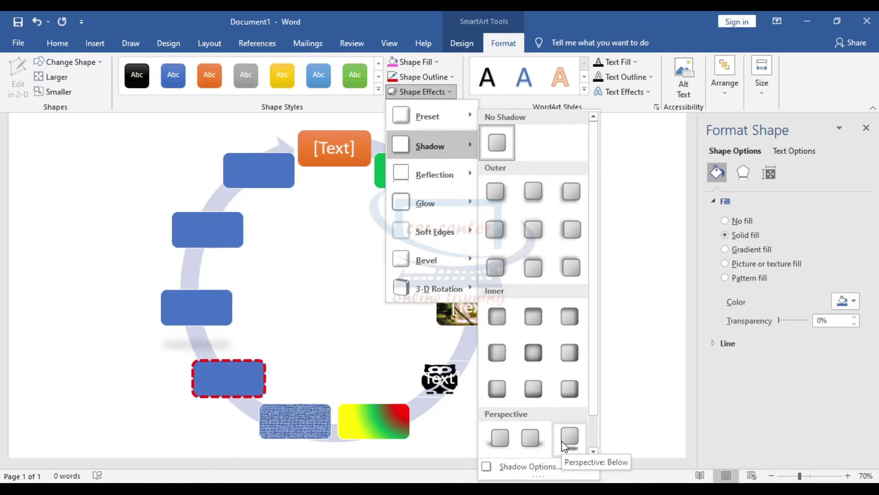
mouse_move(449, 170)
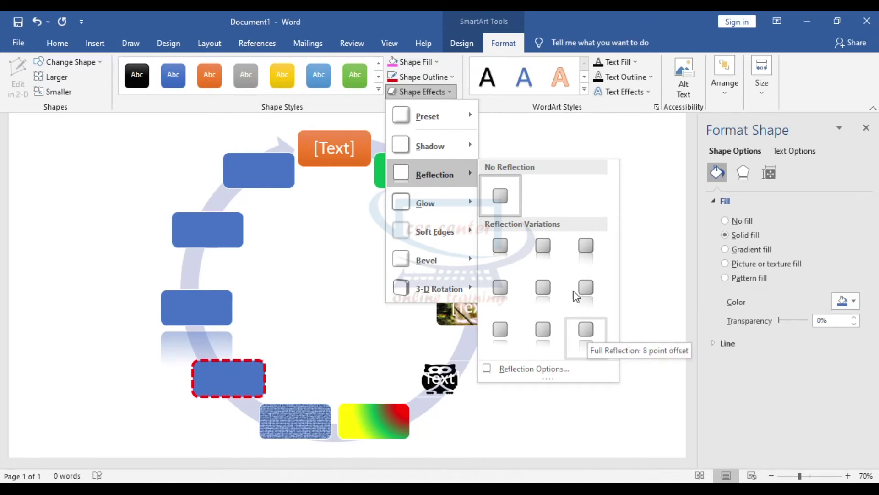
mouse_move(442, 206)
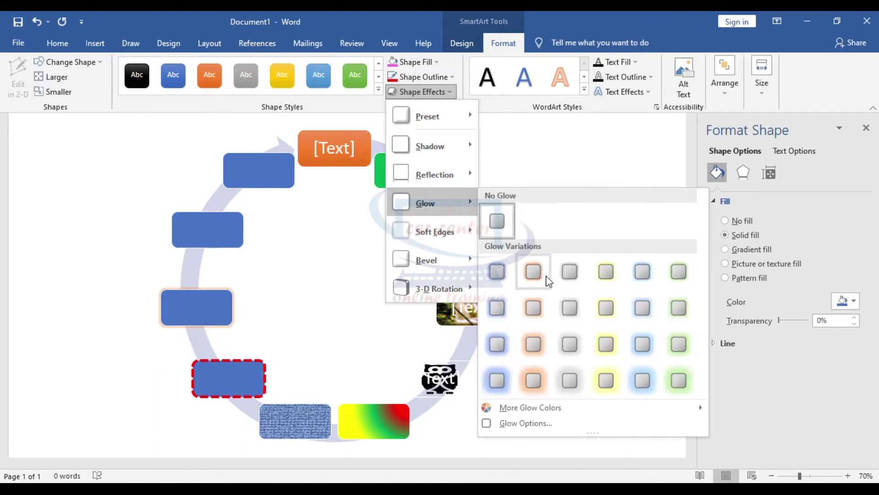
mouse_move(447, 255)
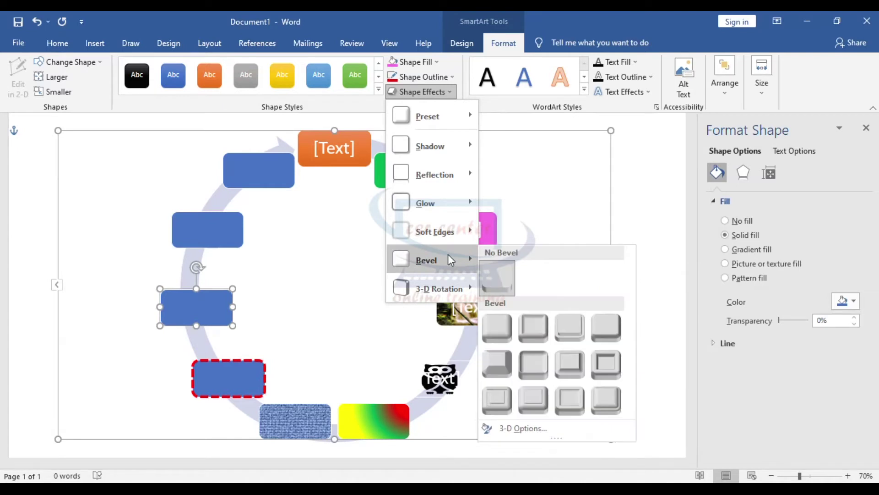
mouse_move(440, 289)
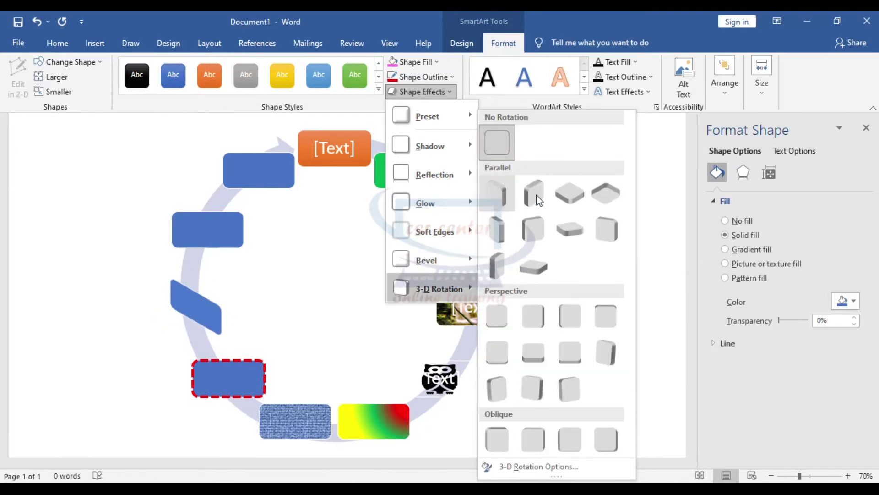
click(648, 253)
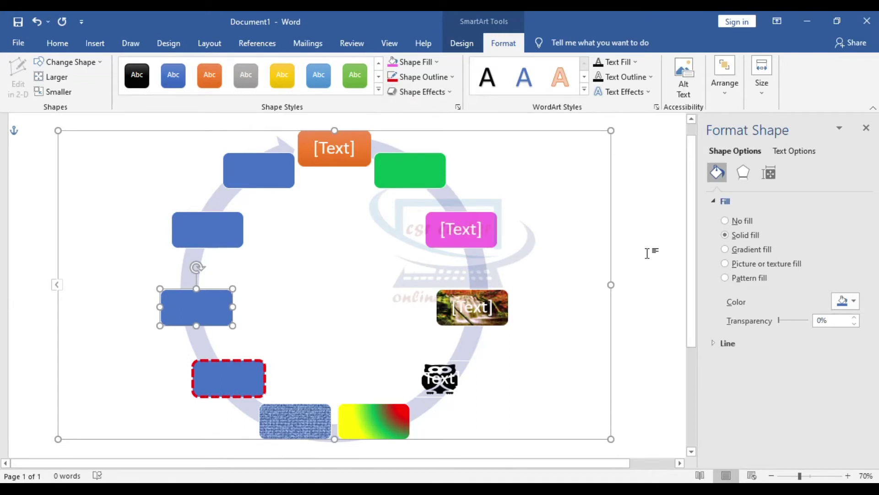
Enter "CSR" in the magenta box and enlarge its text to 48 pt
click(461, 229)
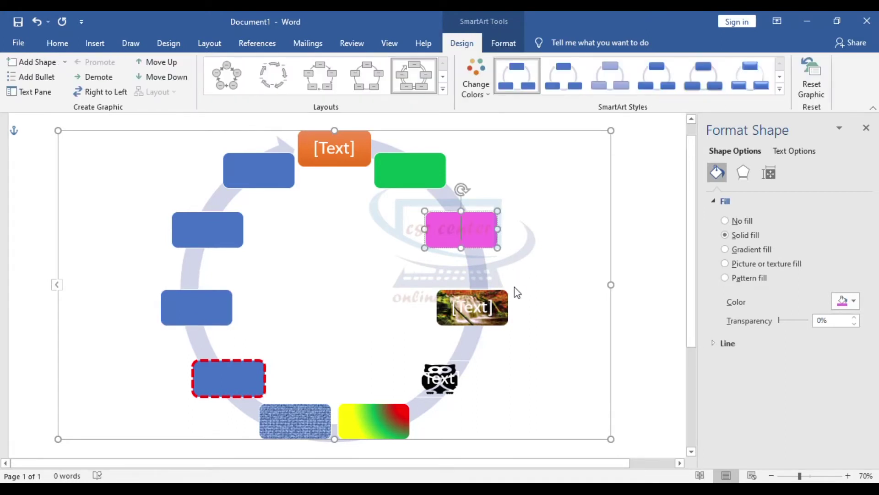
text(CSR)
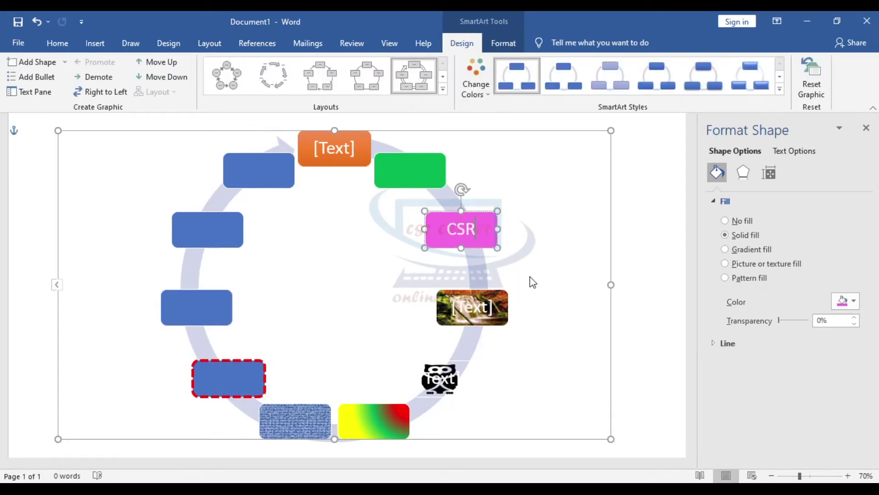
click(57, 42)
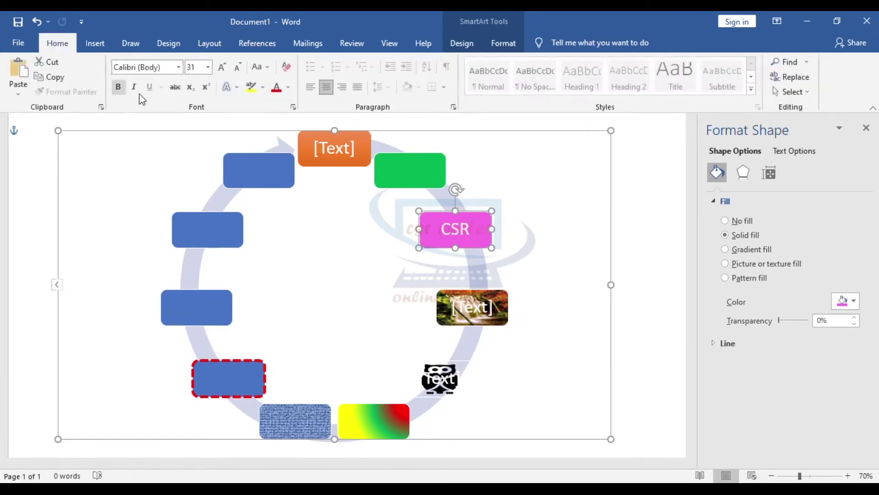
click(222, 67)
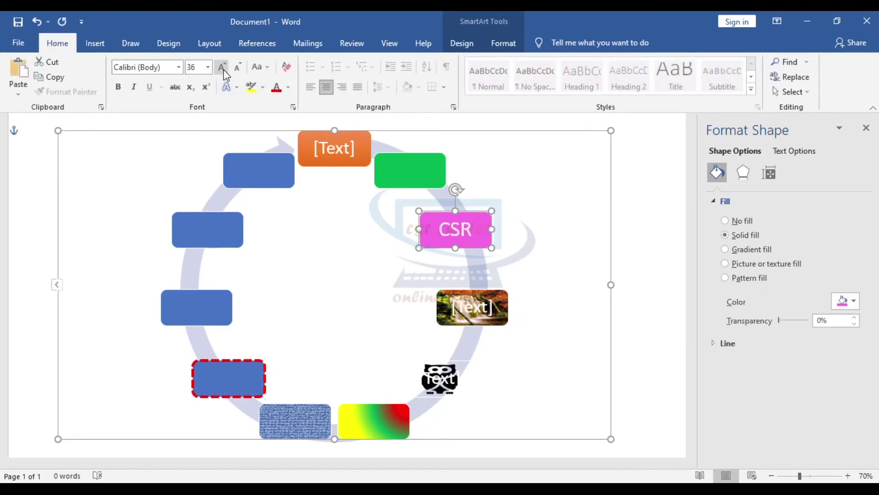
click(223, 68)
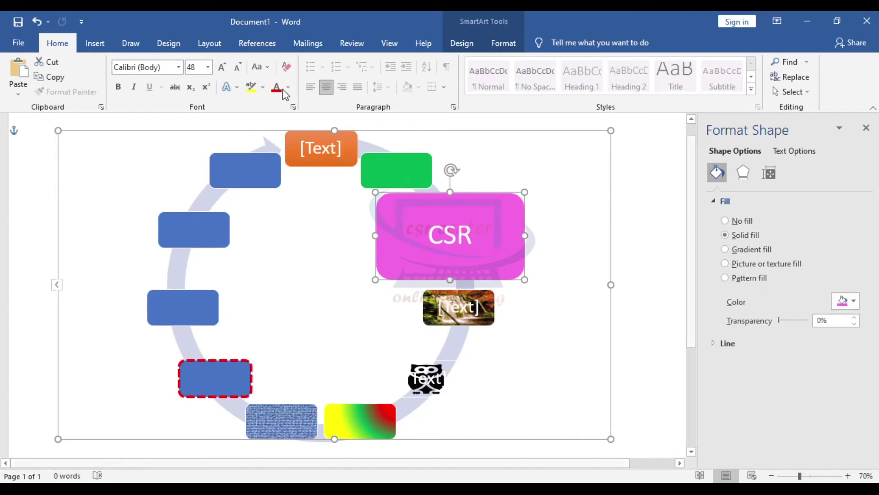
Increase the CSR text to 88 pt and make it bold
click(223, 68)
click(223, 68)
click(223, 67)
click(224, 68)
click(224, 68)
click(223, 69)
click(119, 88)
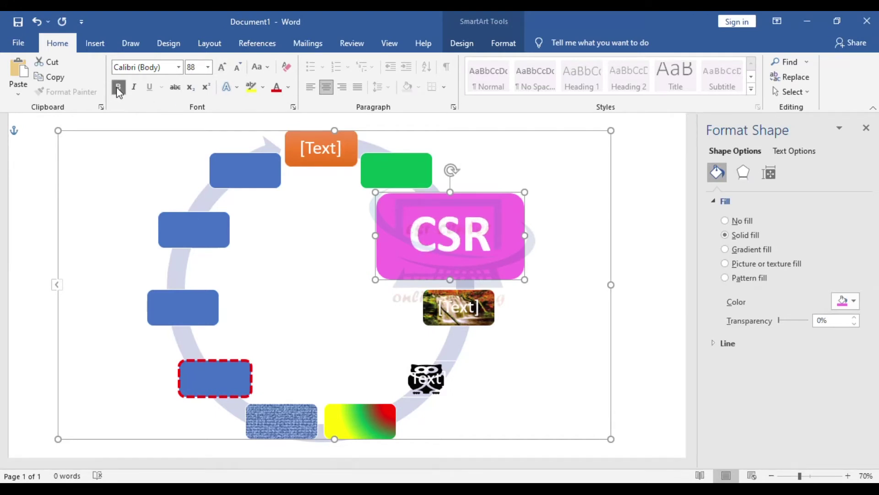
Apply the light blue WordArt style with a pale outline and shadow to the CSR text
click(506, 44)
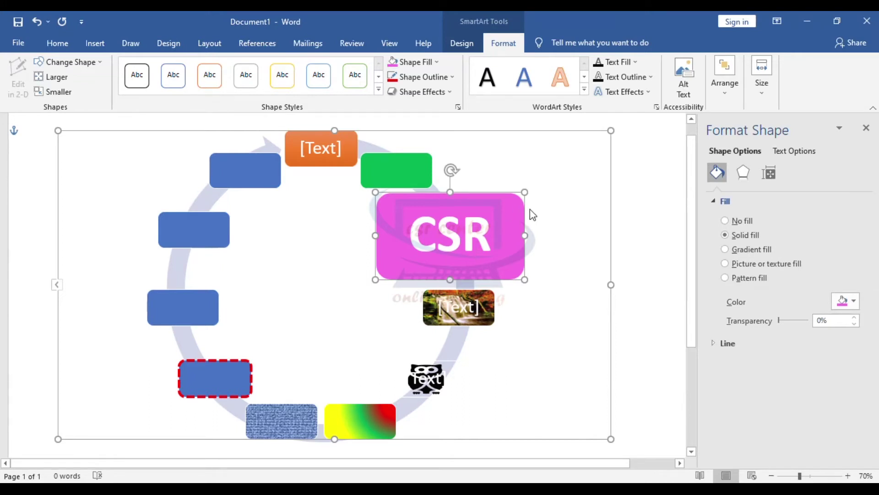
click(585, 89)
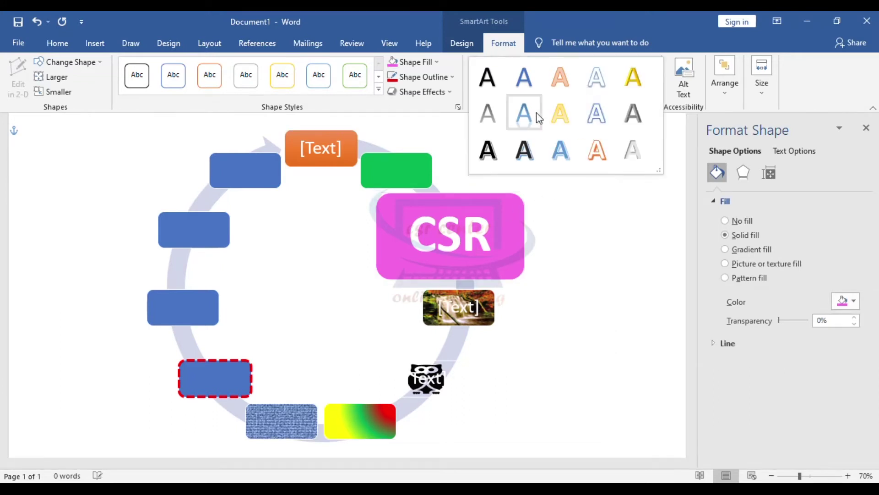
click(565, 152)
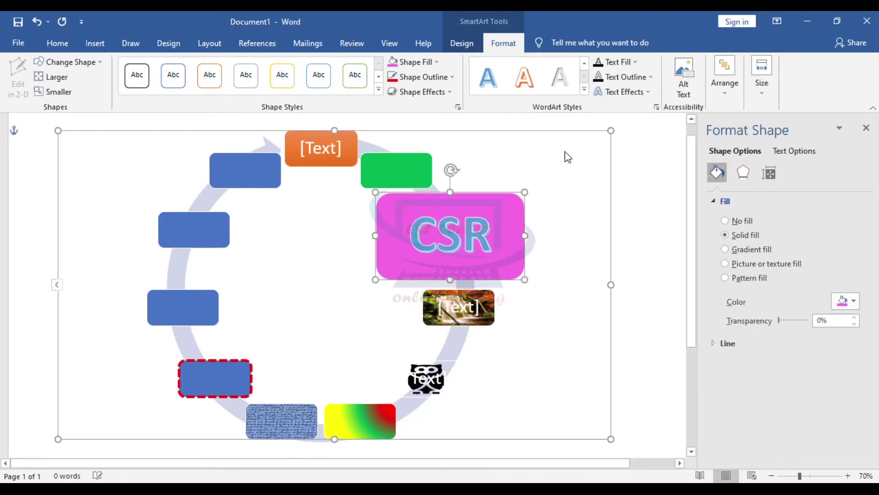
Color the CSR text red and fill its box with white
click(636, 63)
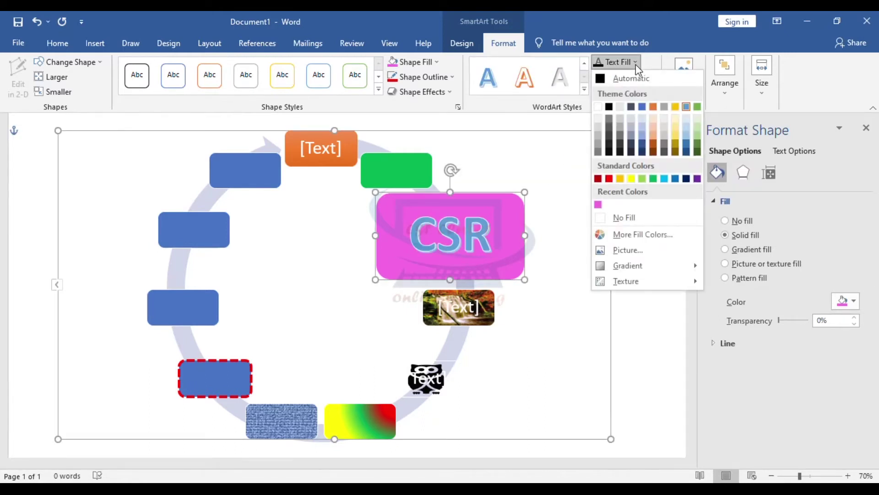
click(609, 179)
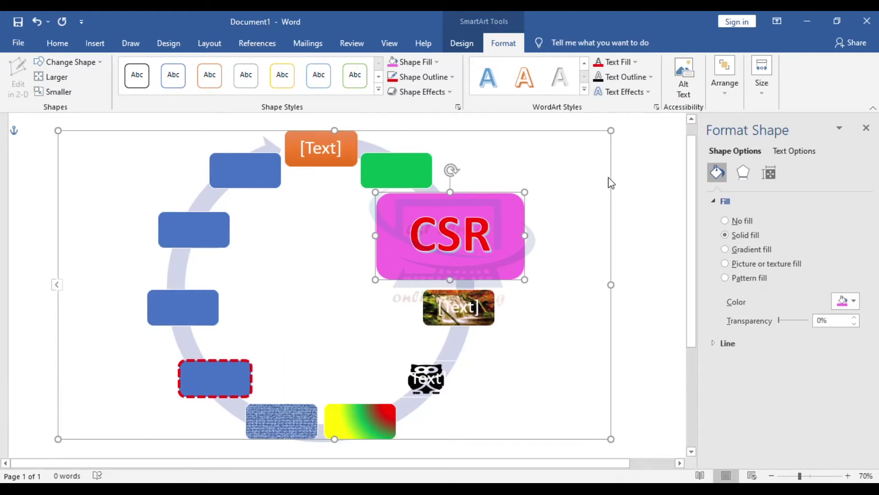
click(414, 62)
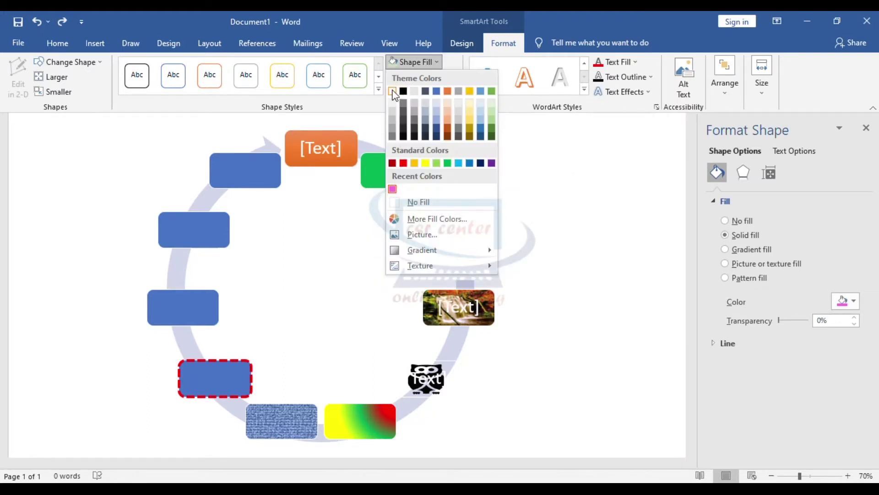
click(393, 93)
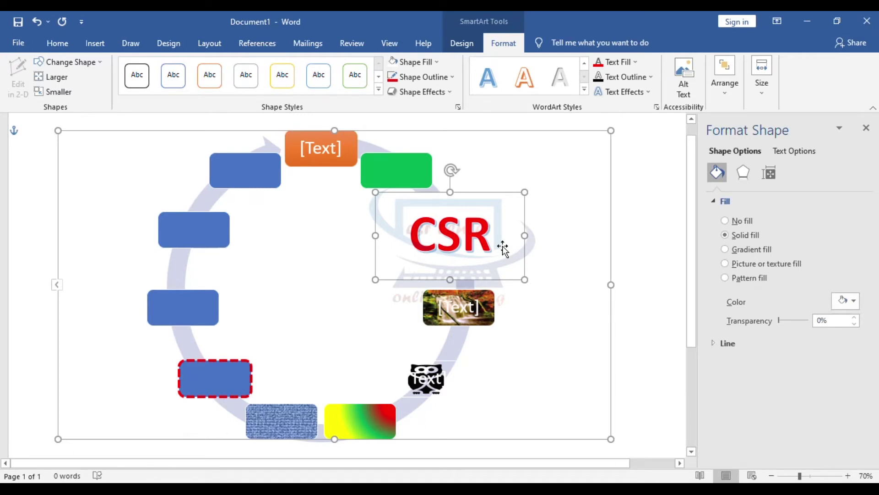
Recolor the CSR text green and fill it with the autumn road picture from the online Background category
click(633, 62)
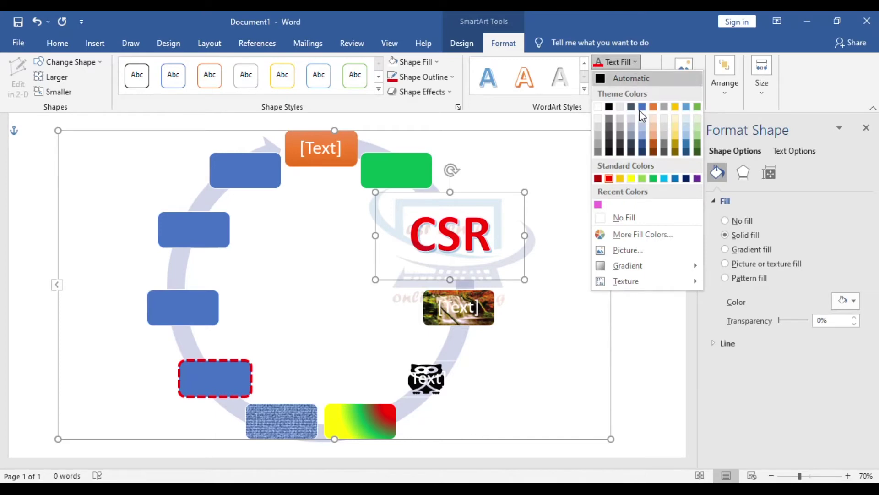
click(652, 180)
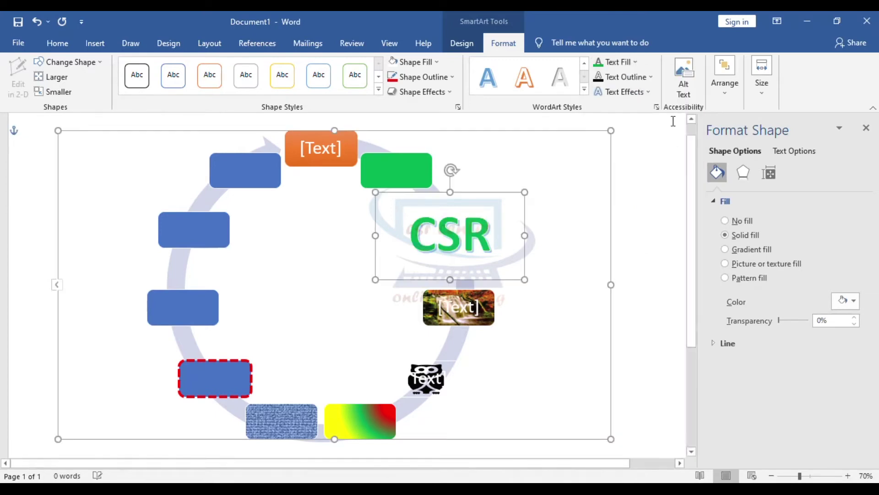
click(635, 62)
click(640, 252)
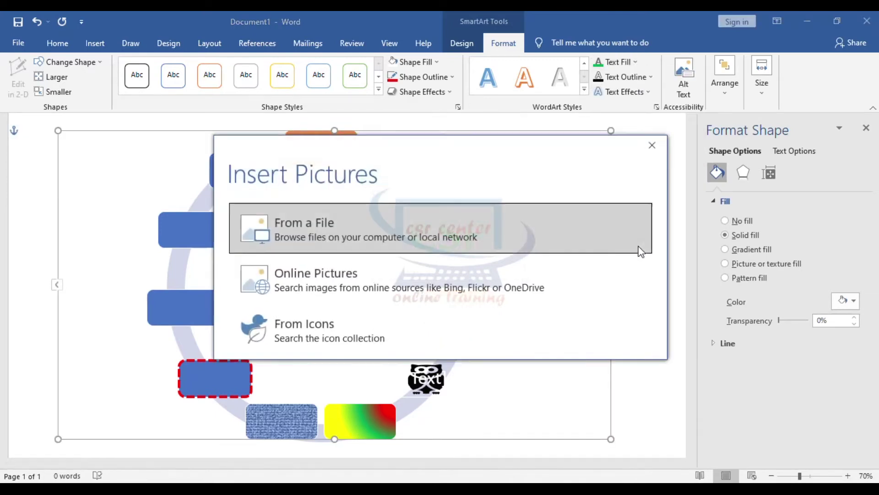
click(309, 285)
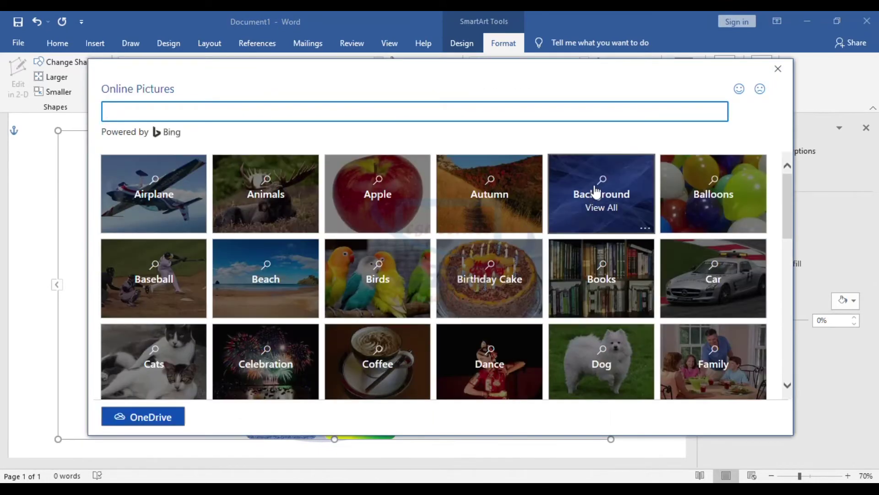
click(595, 193)
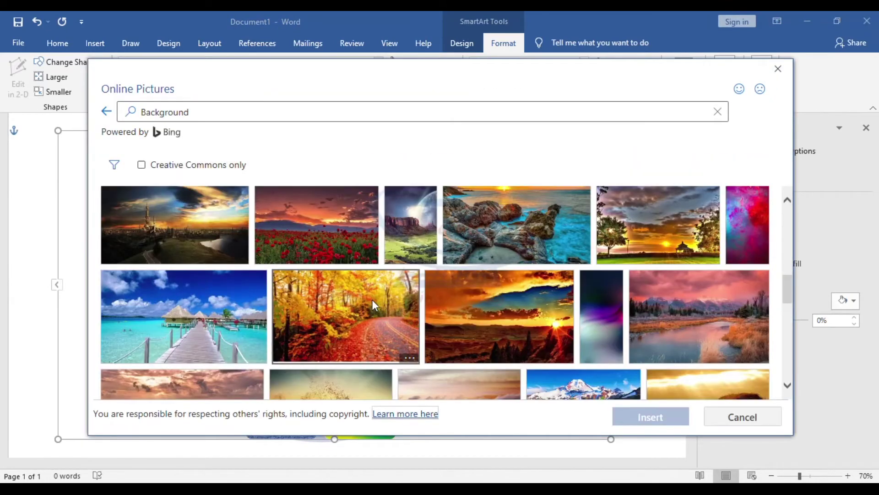
click(346, 316)
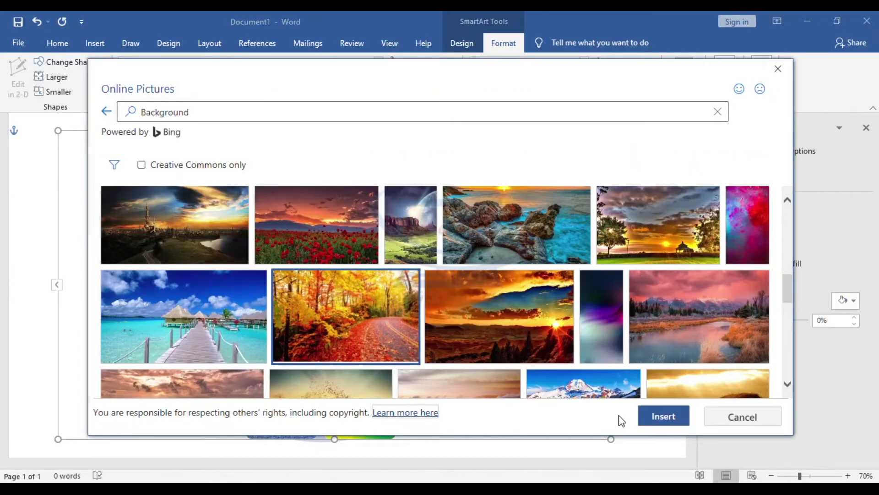
click(657, 417)
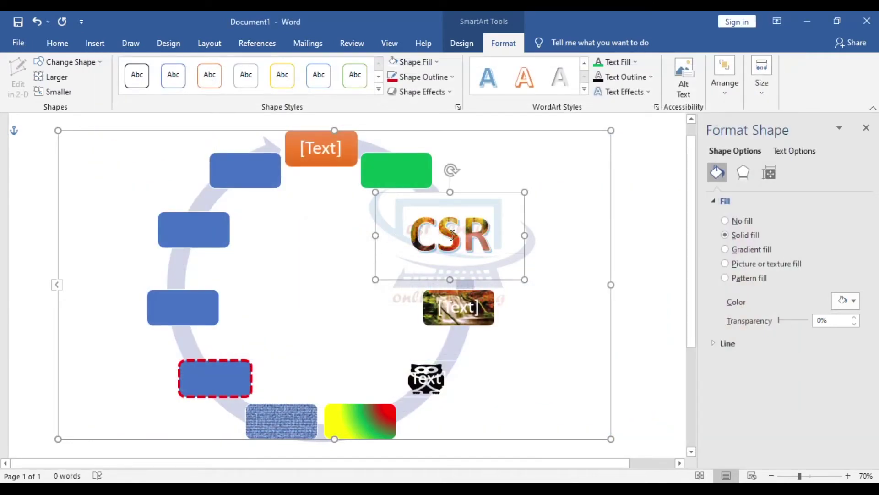
Fill the CSR text with the dark blue gradient variation that radiates from the center
click(635, 61)
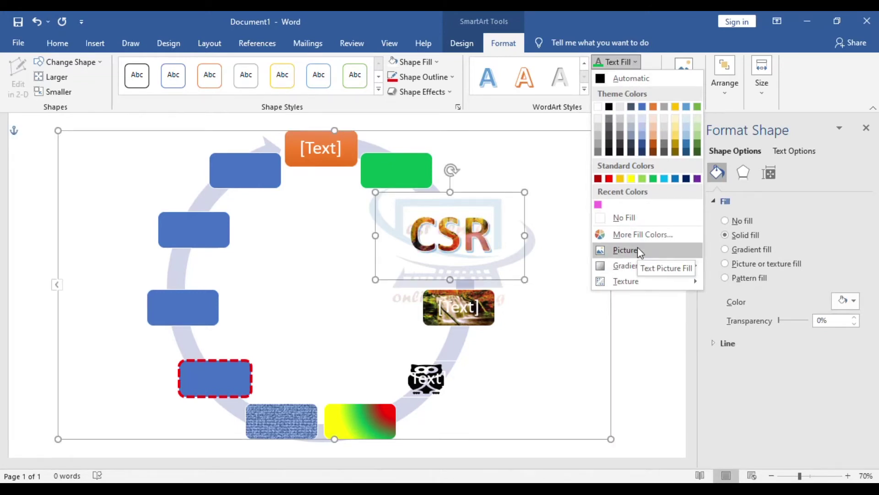
mouse_move(628, 266)
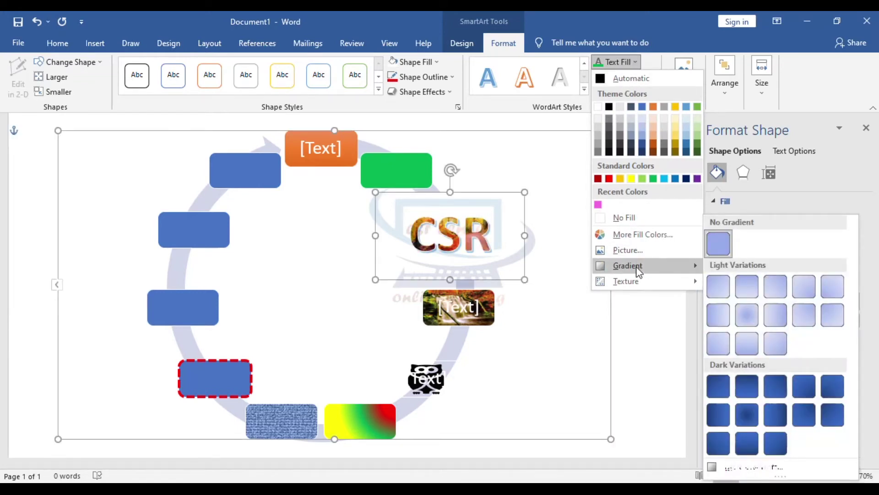
click(742, 418)
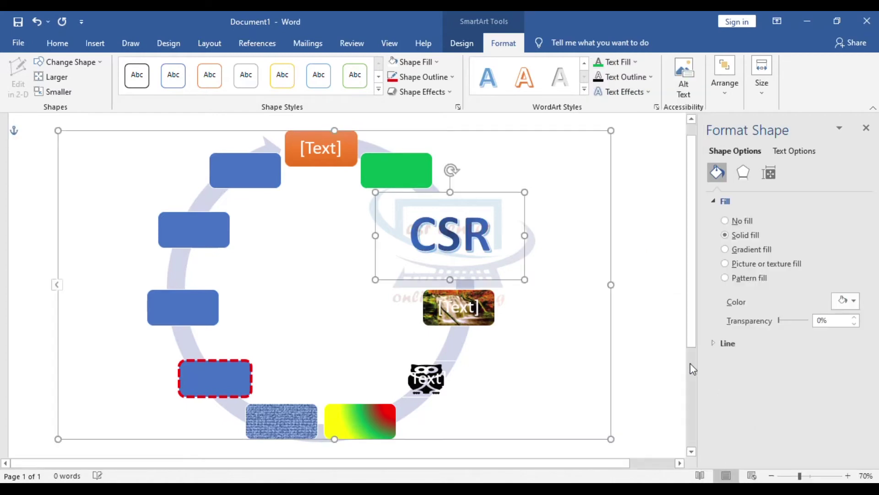
Open the detailed gradient settings for the CSR text and color the first gradient stop yellow
click(636, 64)
mouse_move(642, 264)
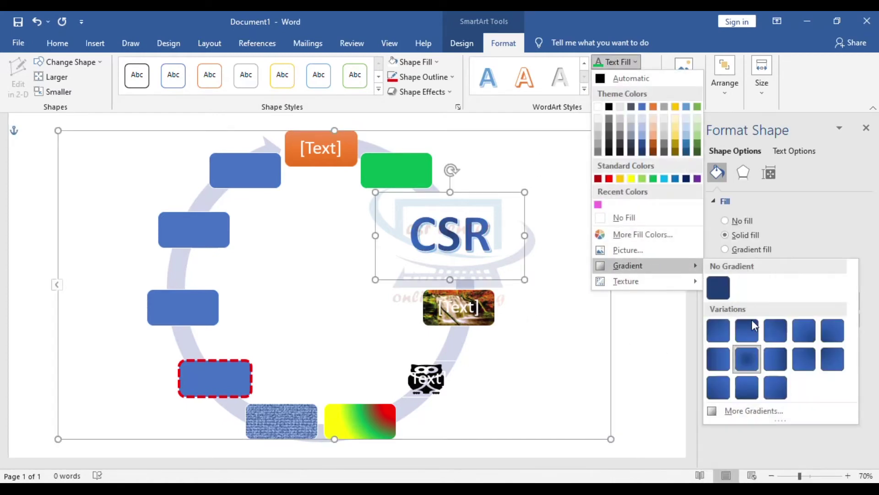
click(738, 412)
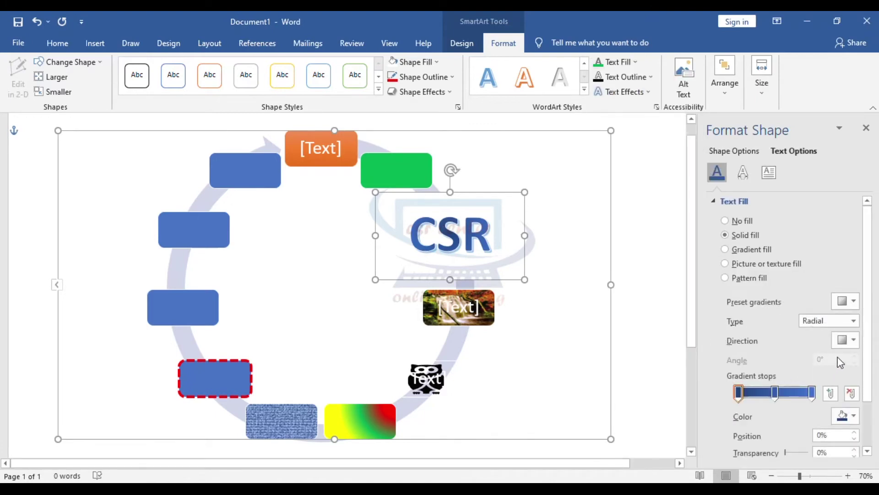
click(854, 416)
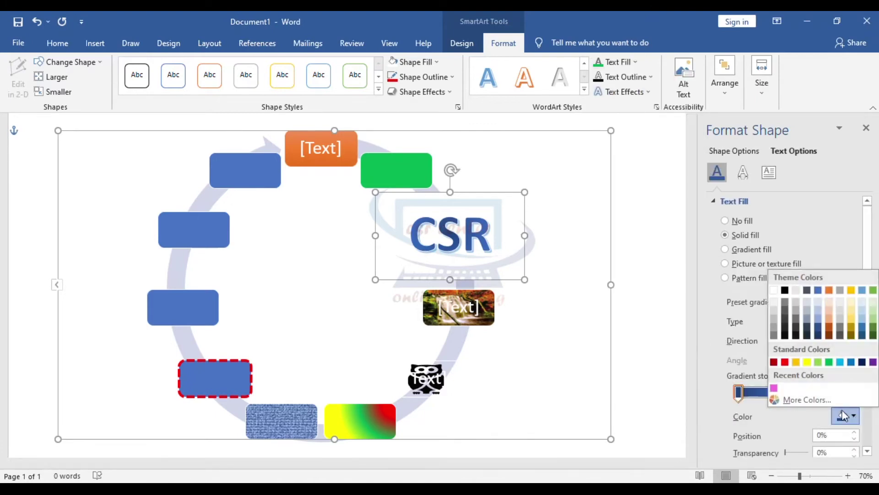
click(806, 362)
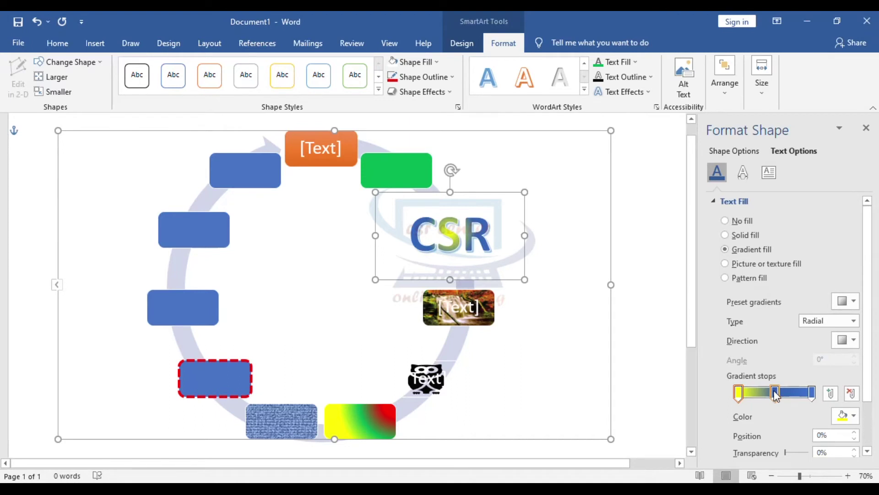
Move the CSR gradient's yellow stop inward, place the middle stop at 45% and color that middle stop green
mouse_move(774, 391)
mouse_down()
mouse_move(757, 393)
mouse_move(768, 395)
mouse_up()
click(742, 393)
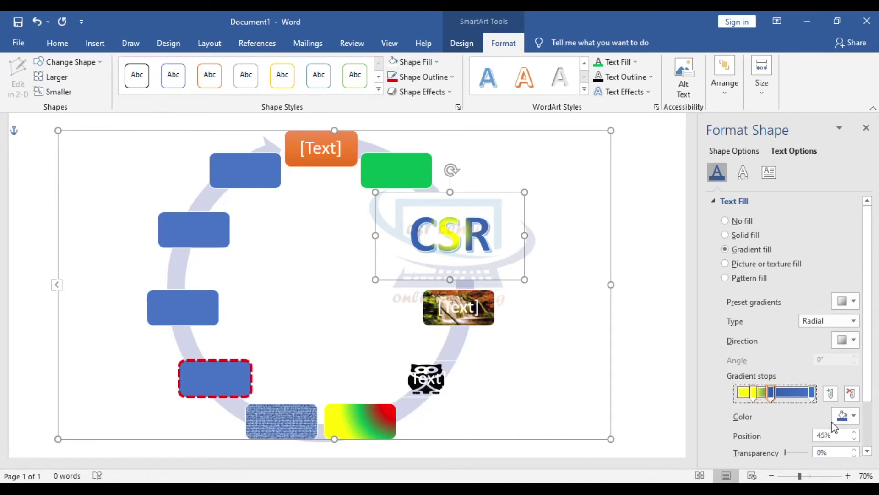
click(853, 416)
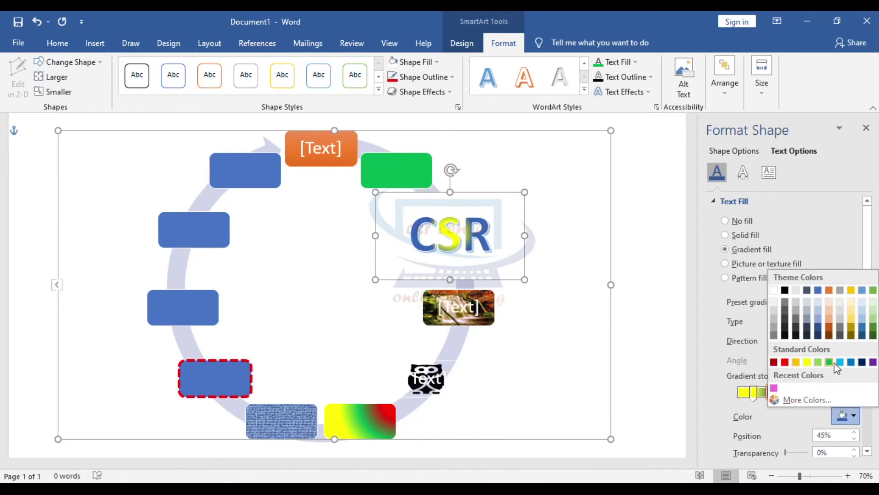
click(829, 362)
Place the CSR gradient's last stop at 73%, color it red and close the format settings
click(802, 393)
drag(802, 393, 793, 394)
click(851, 416)
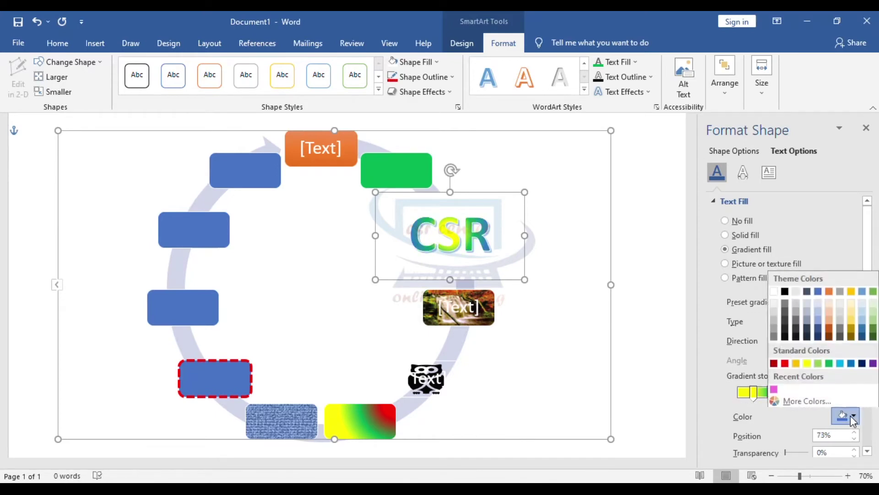
click(785, 362)
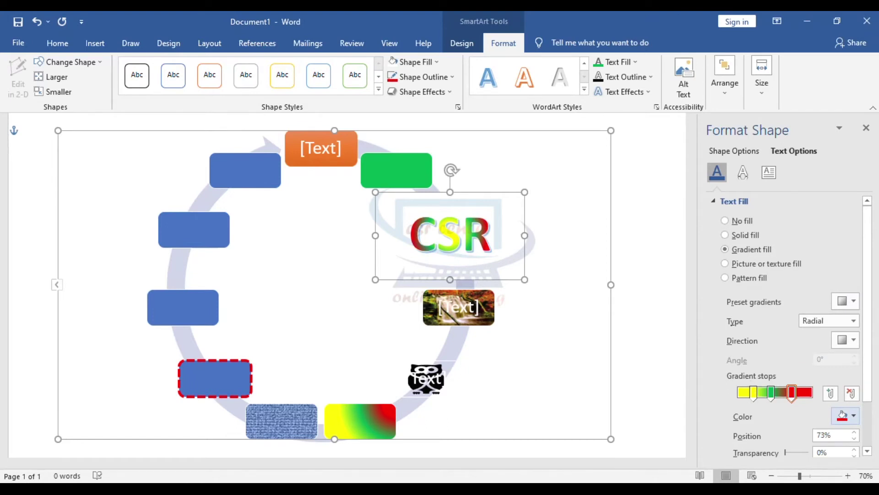
click(866, 127)
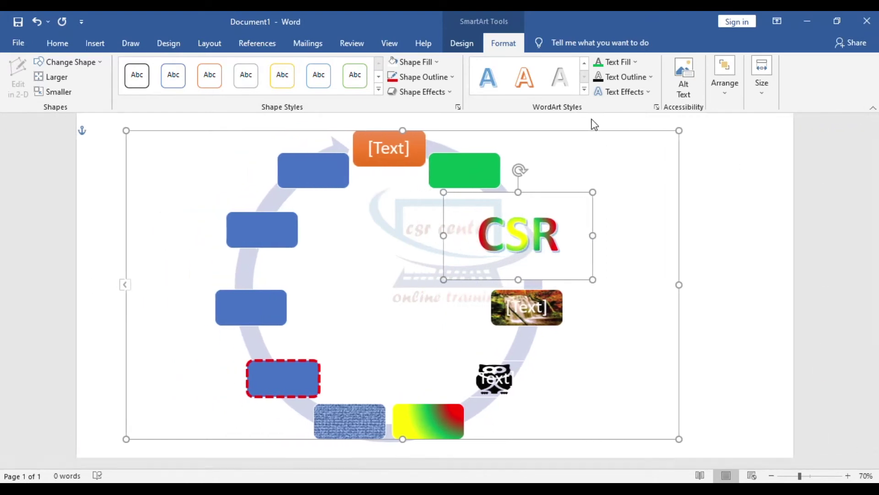
Fill the CSR text with the light blue water droplets texture
click(636, 62)
mouse_move(641, 282)
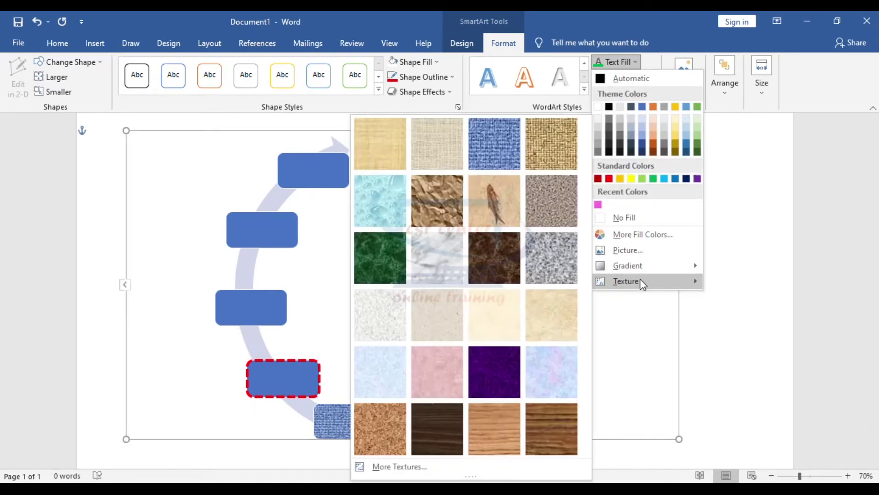
click(384, 193)
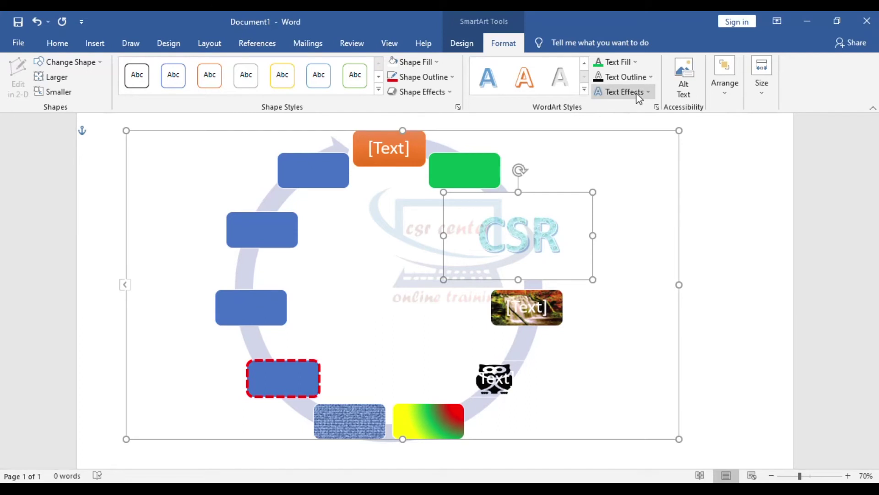
Fill the CSR text with light green and give it a red outline
click(637, 64)
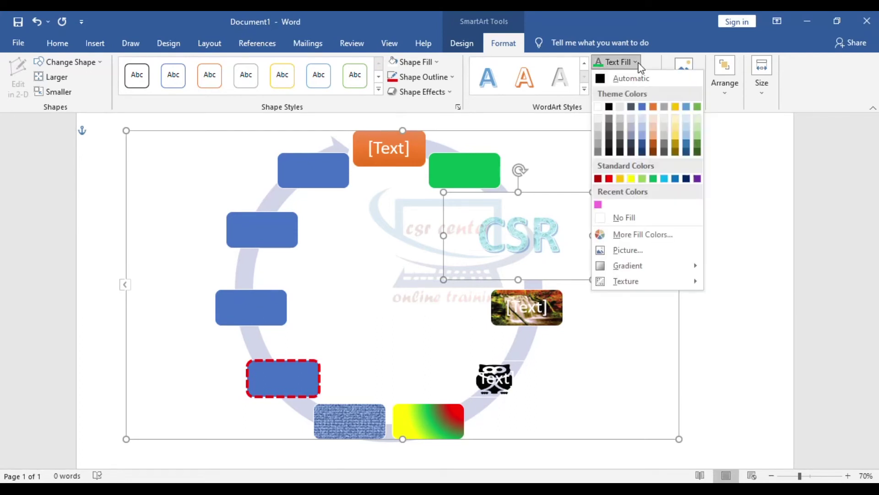
click(643, 177)
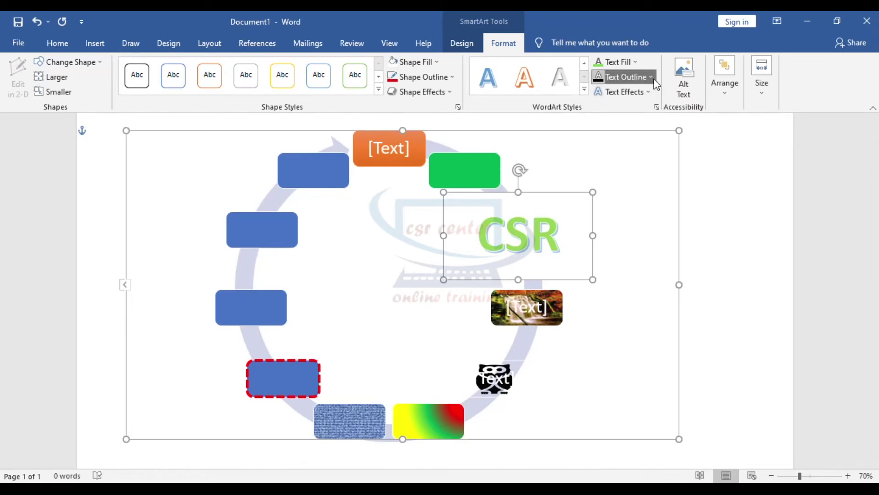
click(625, 77)
click(609, 194)
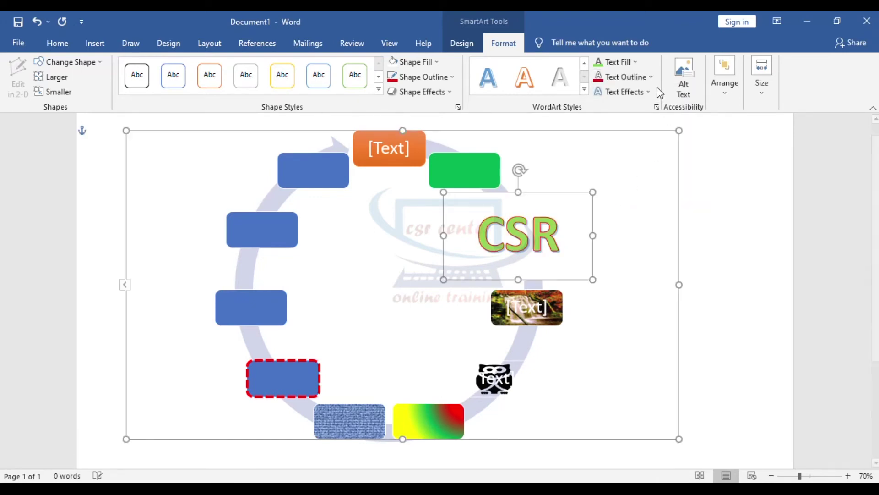
Set the weight of the CSR text outline to 4½ pt
click(624, 77)
mouse_move(625, 265)
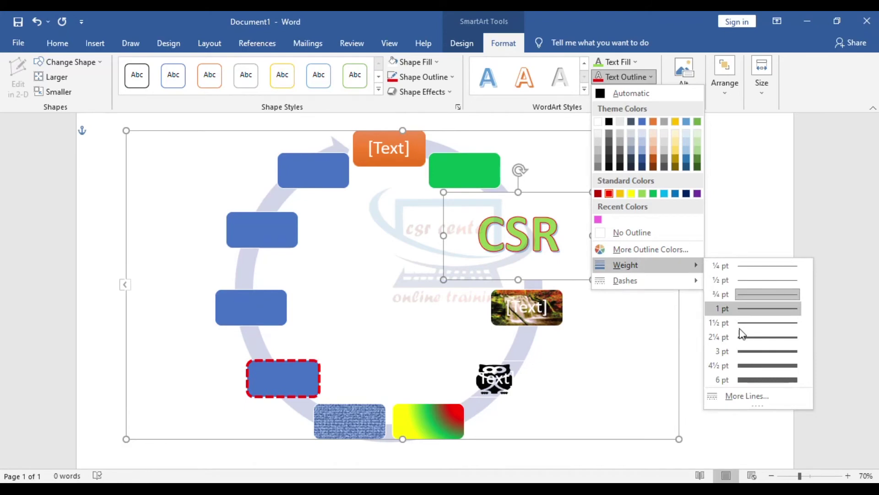
click(753, 364)
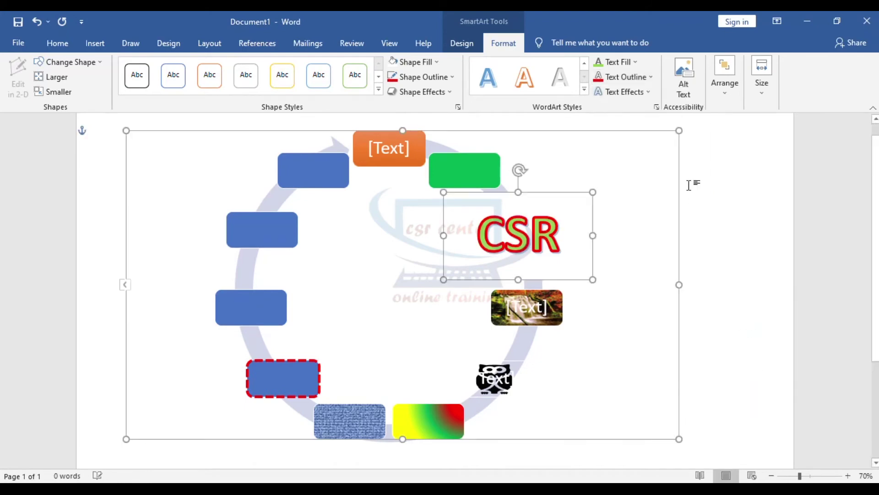
Try a dotted dash style on the CSR text outline and return the outline to solid
click(645, 77)
mouse_move(622, 282)
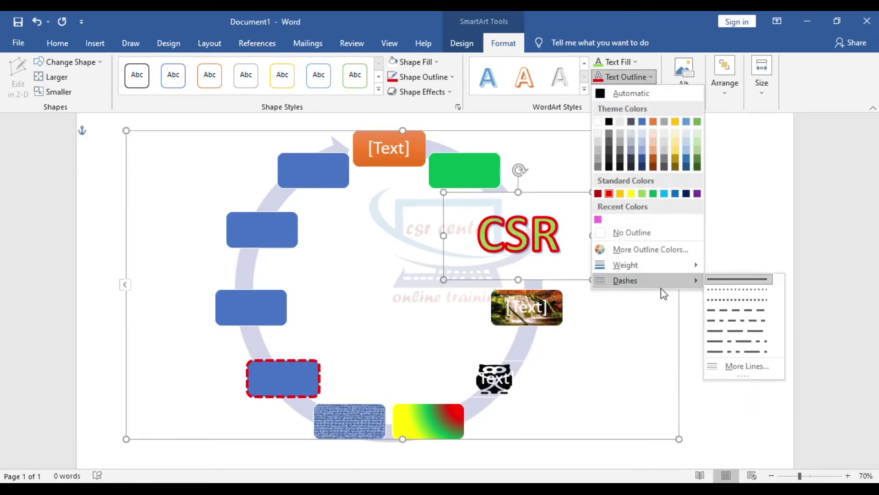
click(716, 289)
click(649, 78)
mouse_move(623, 280)
click(739, 282)
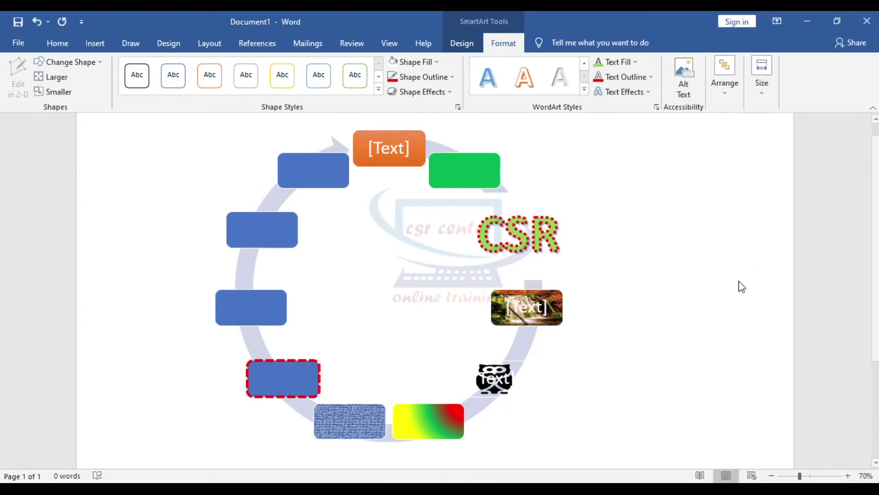
Preview the shadow, reflection, glow, bevel, 3-D rotation and transform text effects on the CSR text without applying any
click(654, 94)
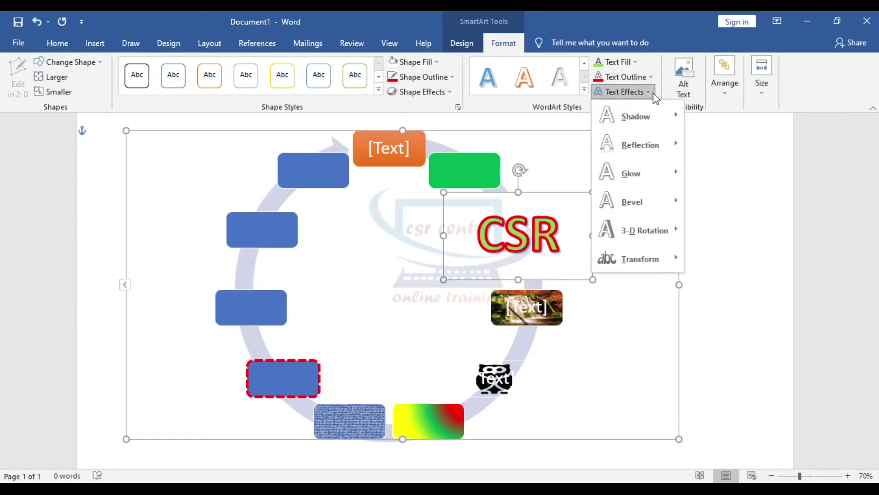
mouse_move(655, 115)
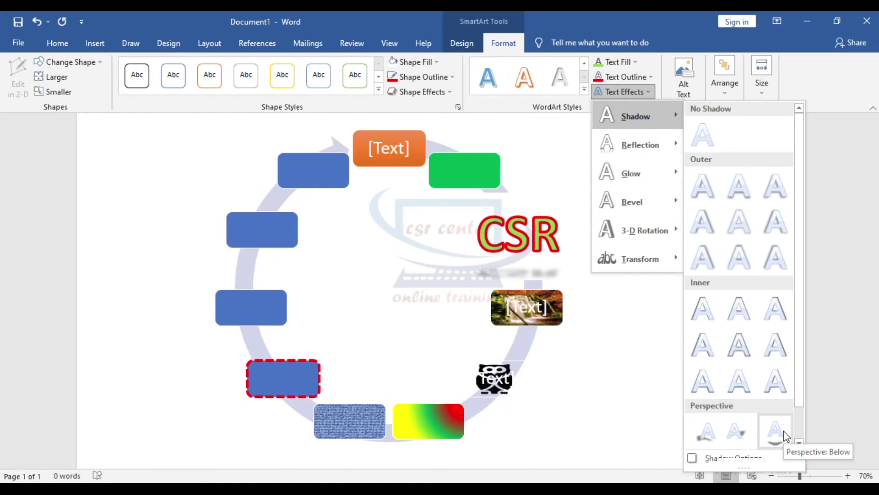
mouse_move(641, 144)
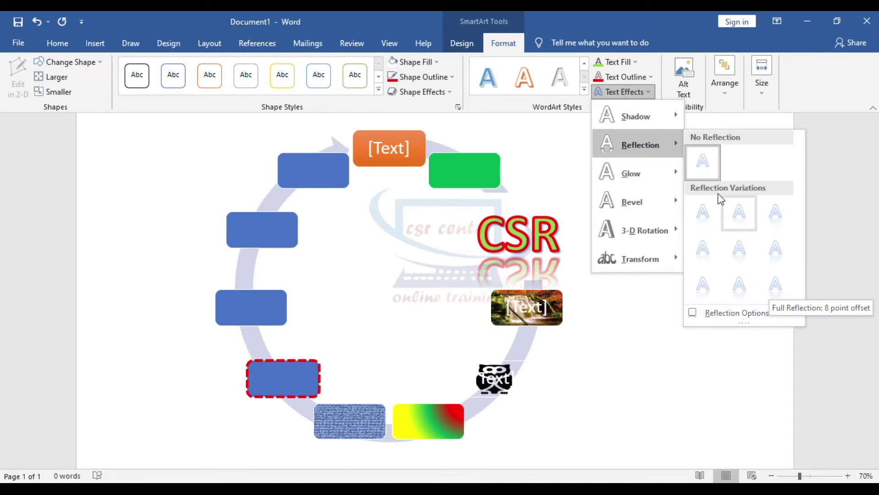
mouse_move(657, 183)
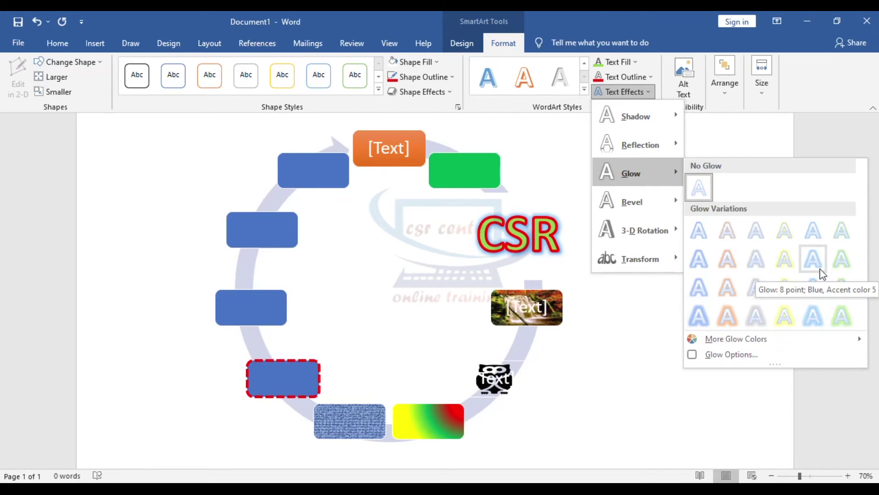
mouse_move(656, 205)
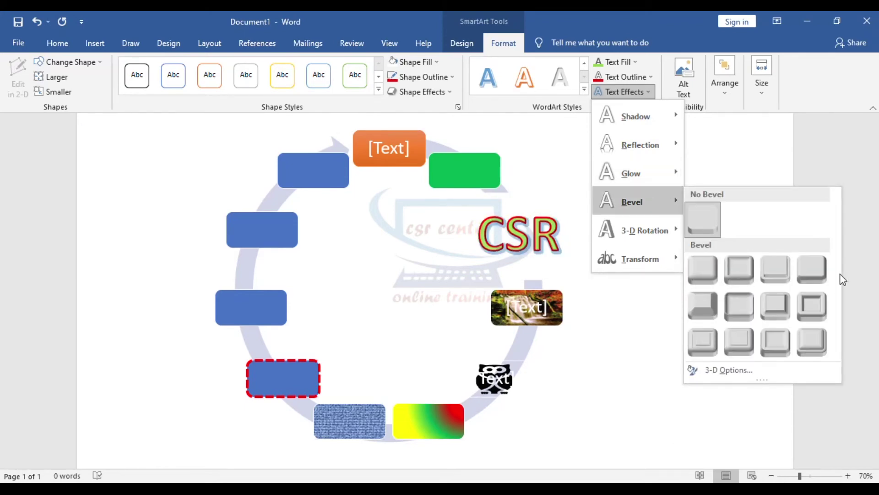
mouse_move(654, 226)
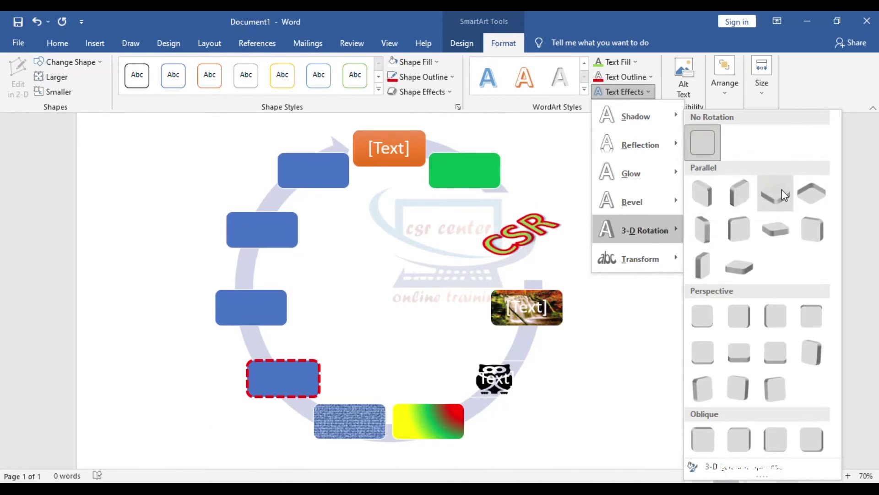
mouse_move(665, 268)
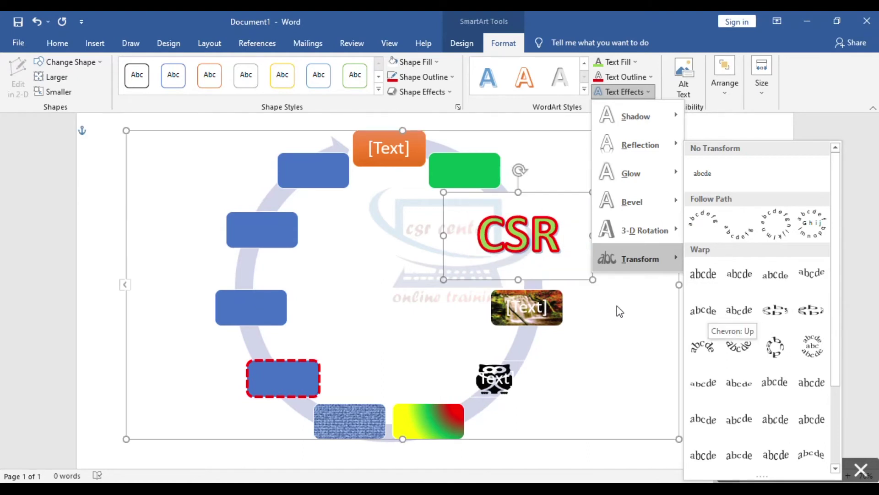
click(736, 129)
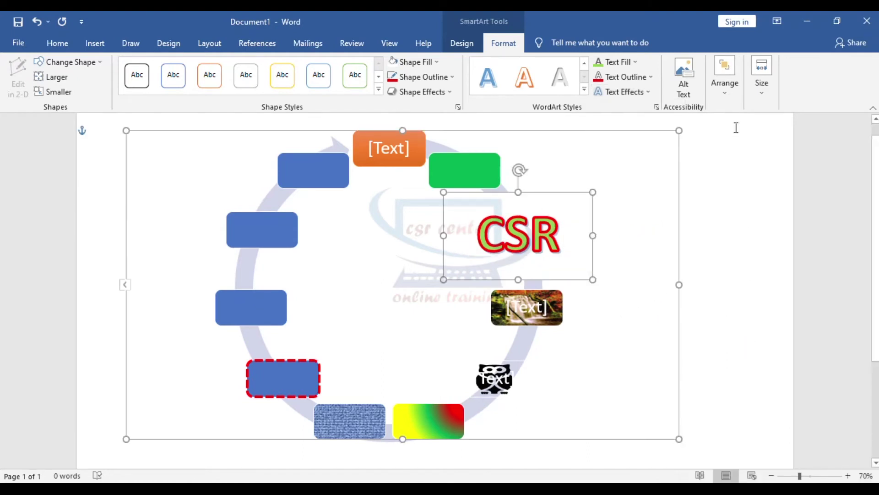
Reset the SmartArt graphic to its default formatting and enter "Name" in the topmost box of the cycle
click(461, 43)
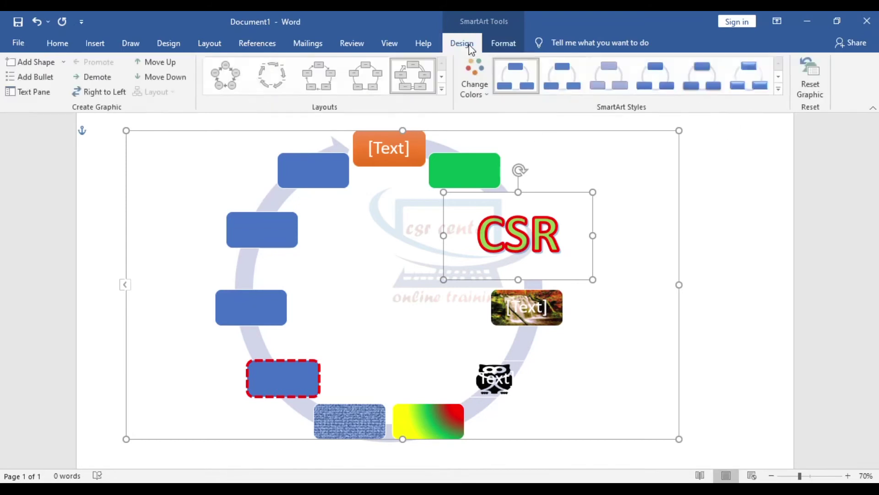
click(819, 81)
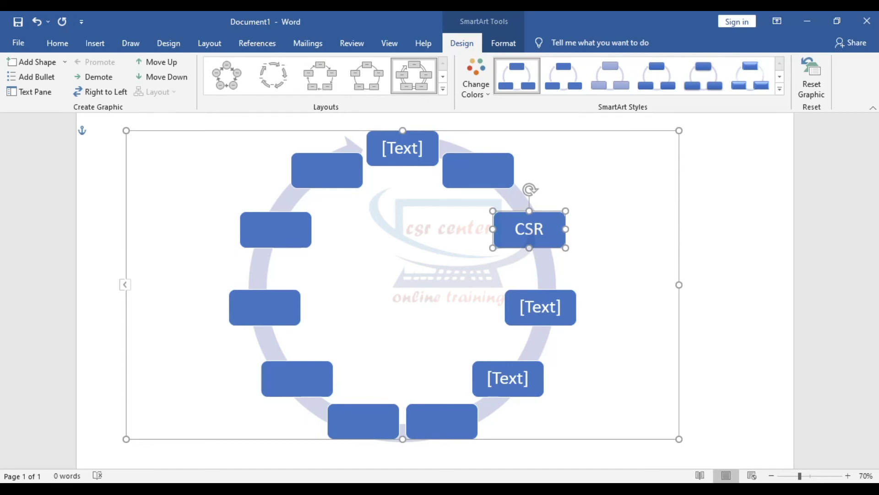
click(413, 157)
text(Name)
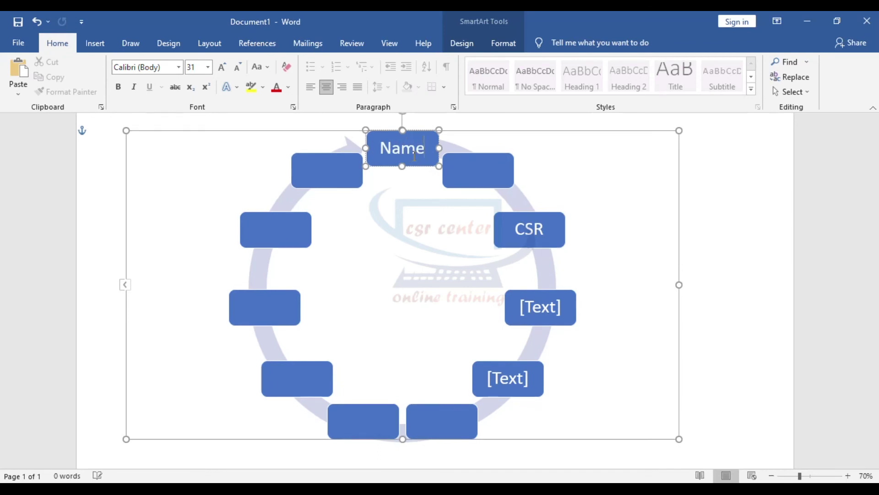
Enter the text "Mixing" in the empty box that follows the Name box
click(483, 171)
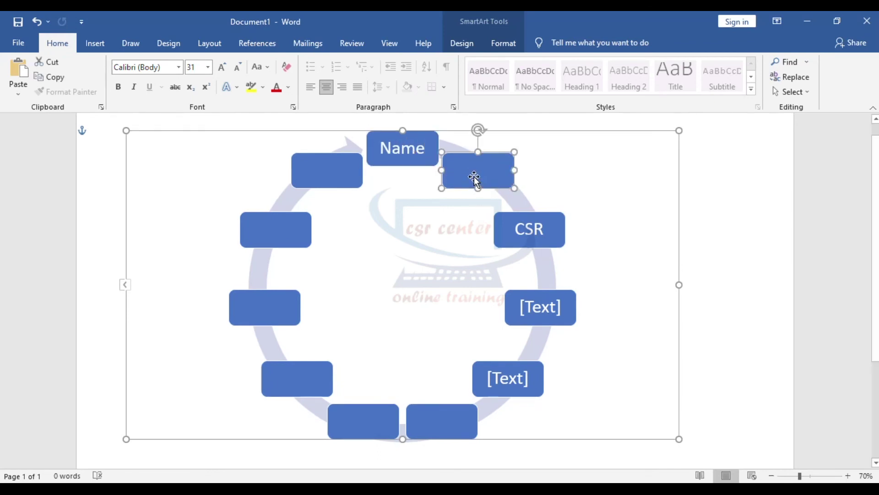
right_click(488, 175)
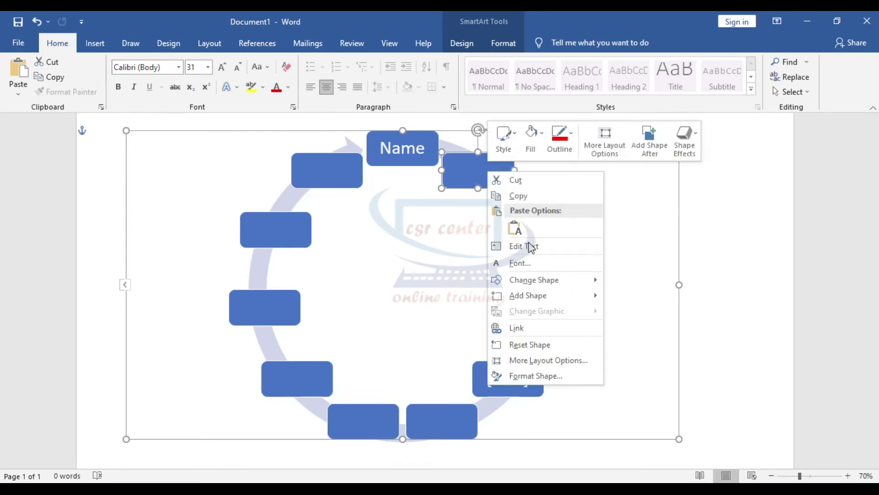
click(529, 246)
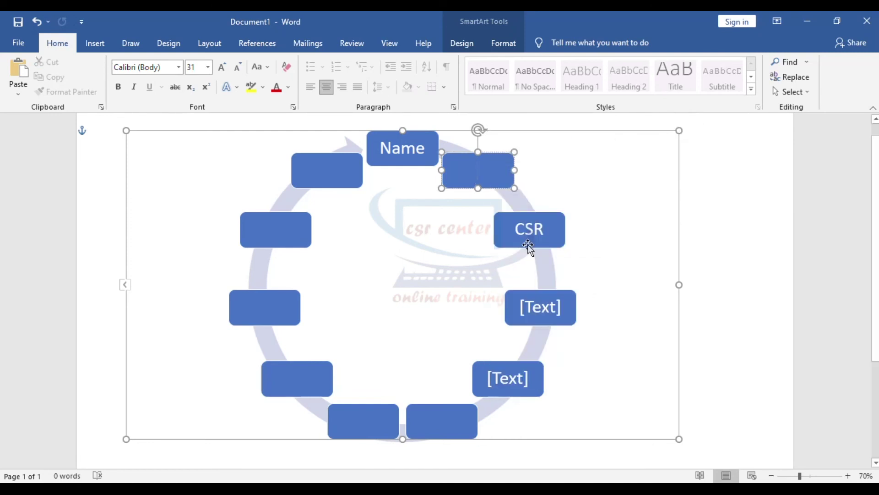
click(527, 228)
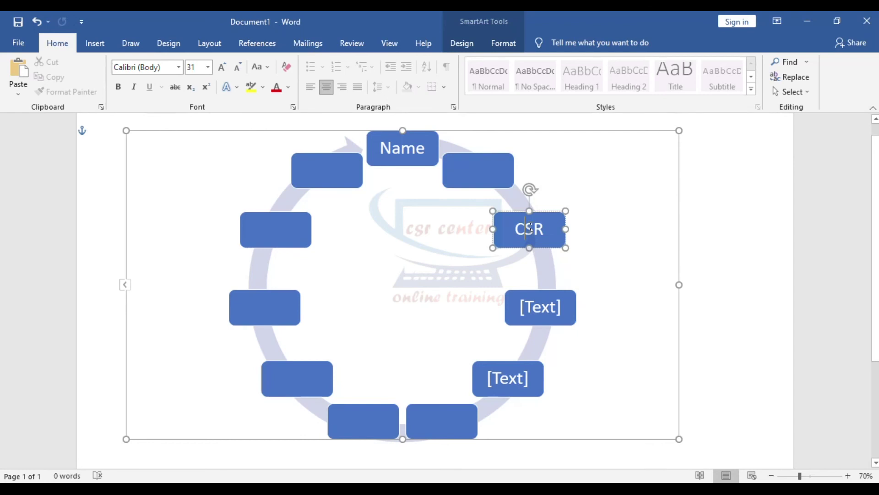
click(474, 166)
right_click(477, 168)
click(512, 240)
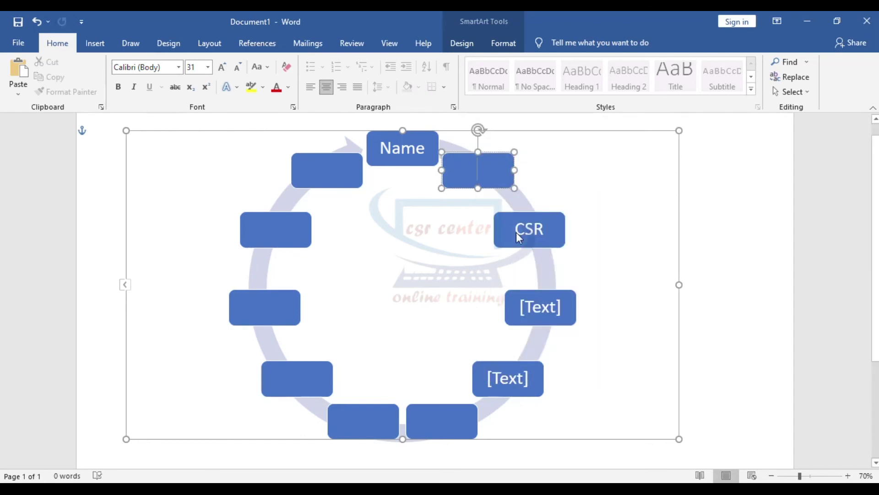
text(Mixing)
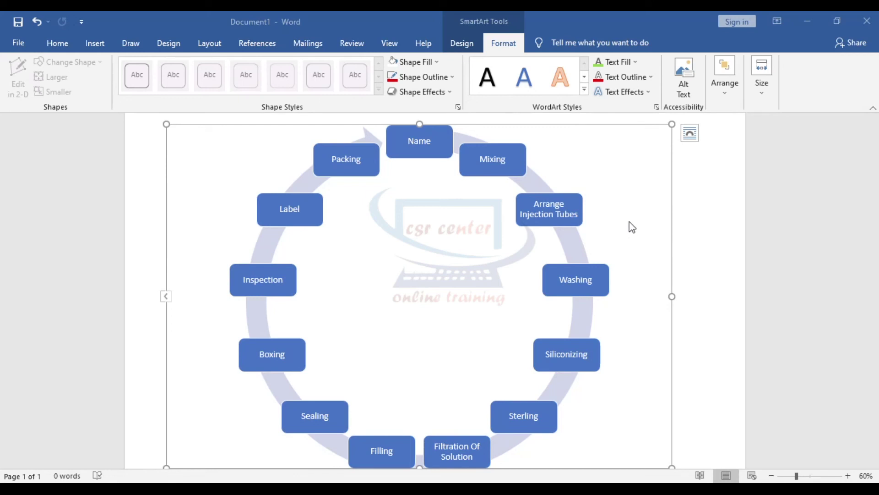
Select all thirteen boxes of the cycle, from Mixing round to Name, and fill them with light green
click(518, 148)
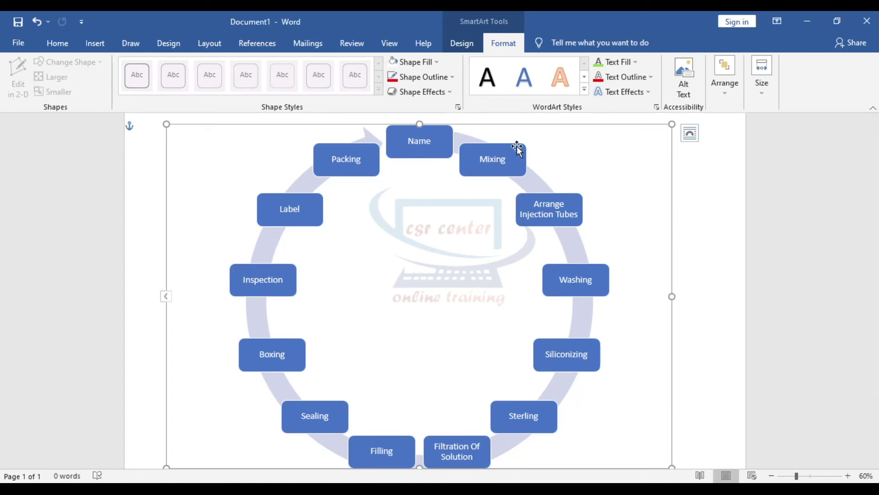
click(518, 148)
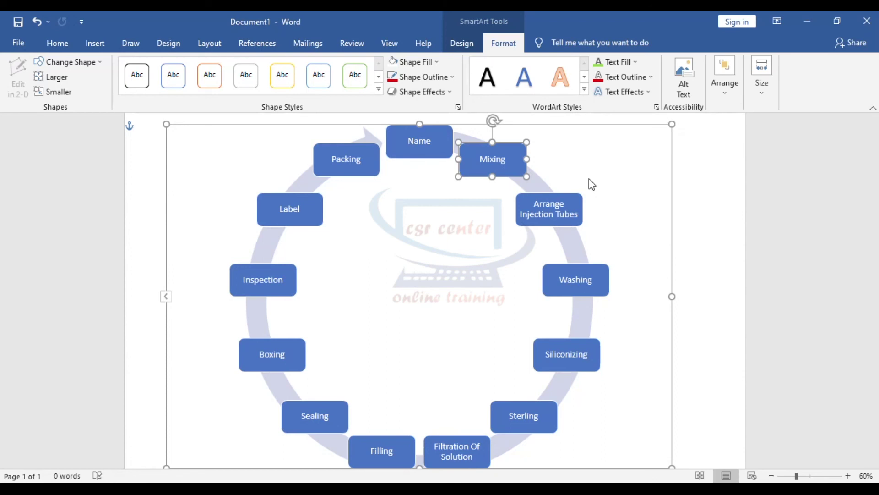
shift+click(573, 197)
shift+click(604, 264)
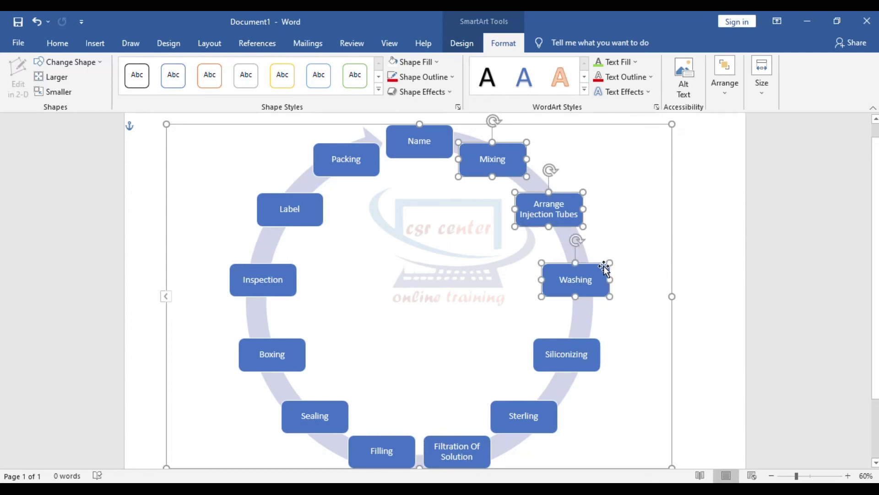
shift+click(588, 344)
shift+click(504, 407)
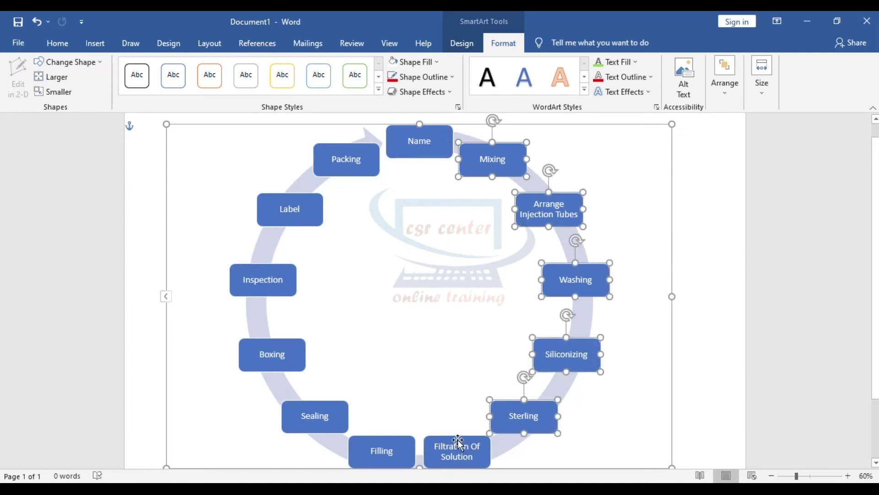
shift+click(458, 442)
shift+click(391, 439)
shift+click(305, 405)
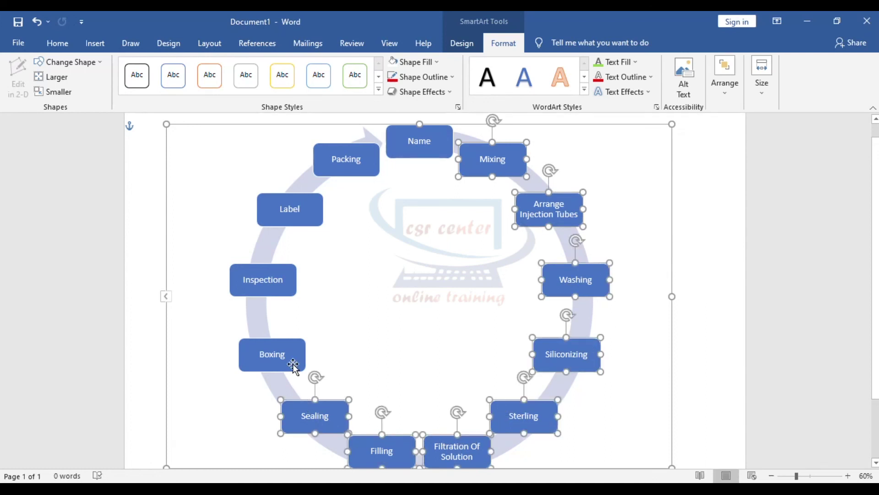
shift+click(289, 351)
shift+click(280, 271)
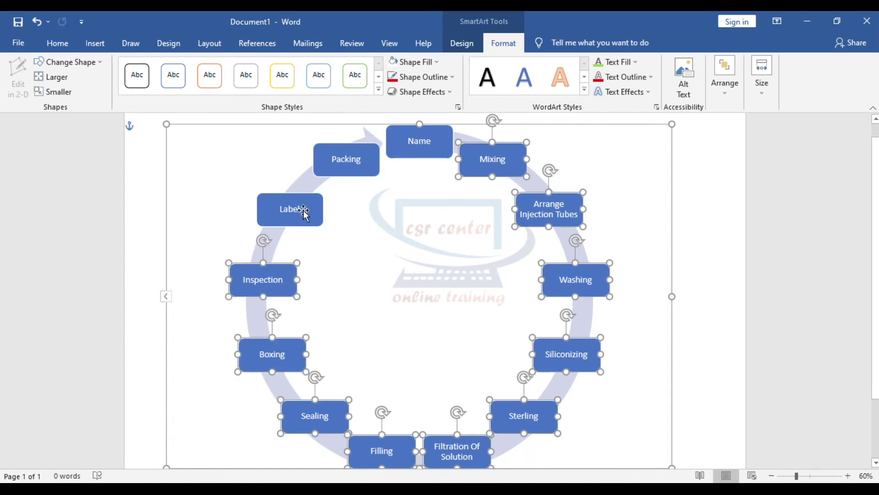
shift+click(305, 212)
shift+click(372, 171)
shift+click(419, 155)
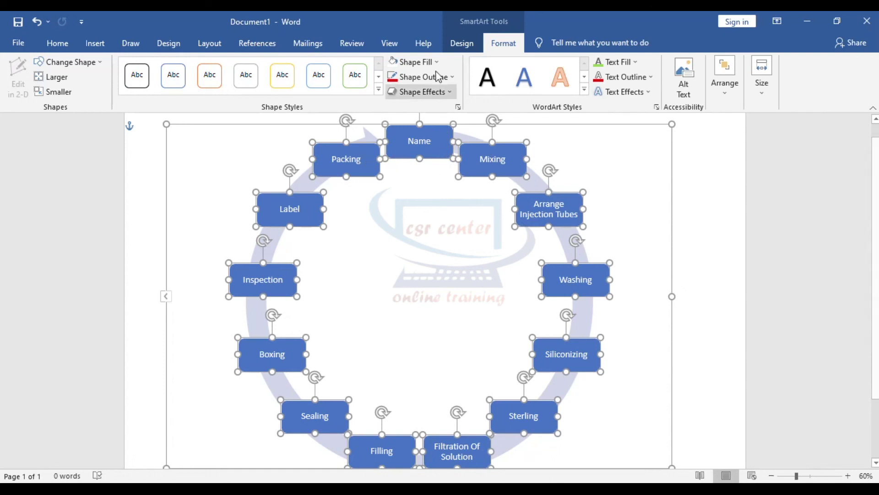
click(415, 62)
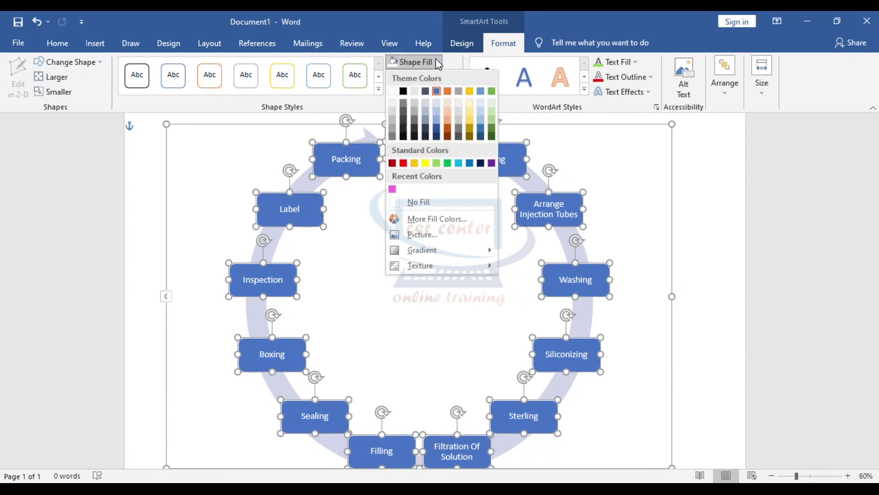
click(491, 120)
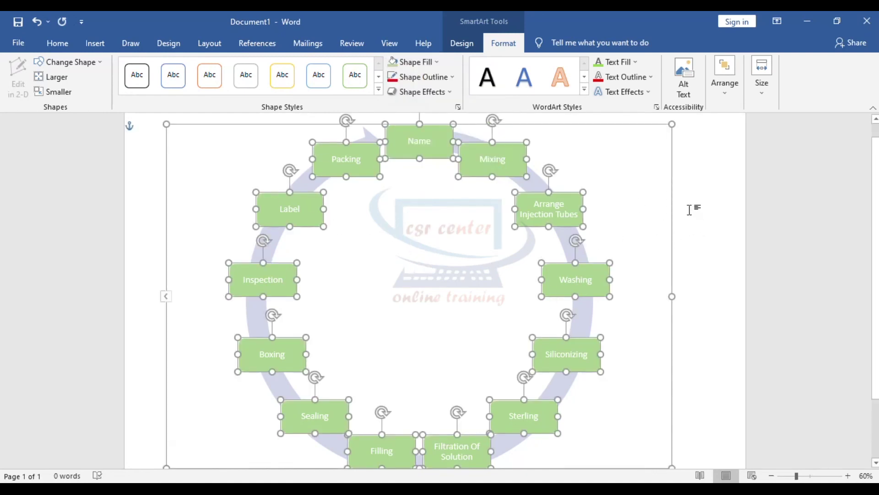
click(706, 204)
click(569, 204)
click(701, 204)
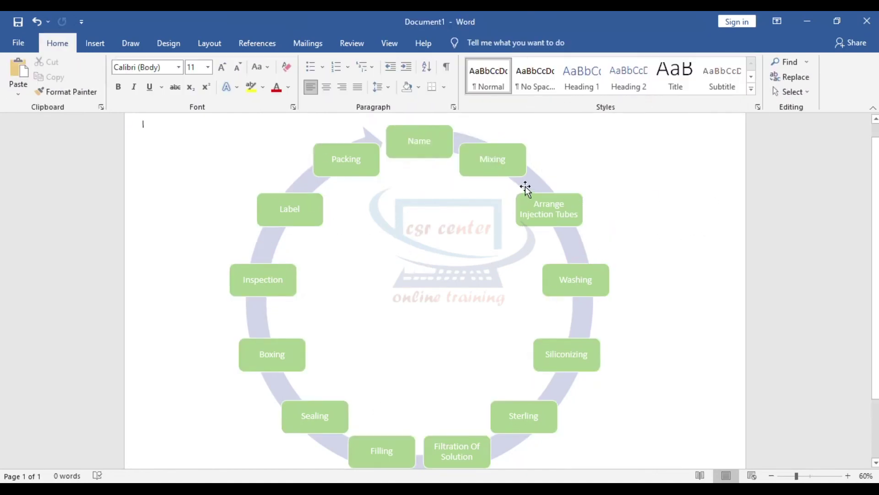
Fill the circular arrow behind the boxes with dark blue
click(578, 242)
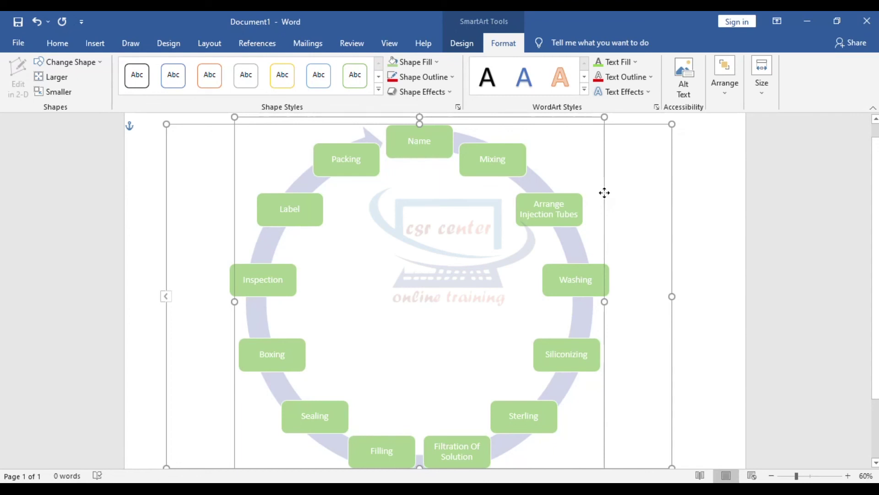
click(440, 61)
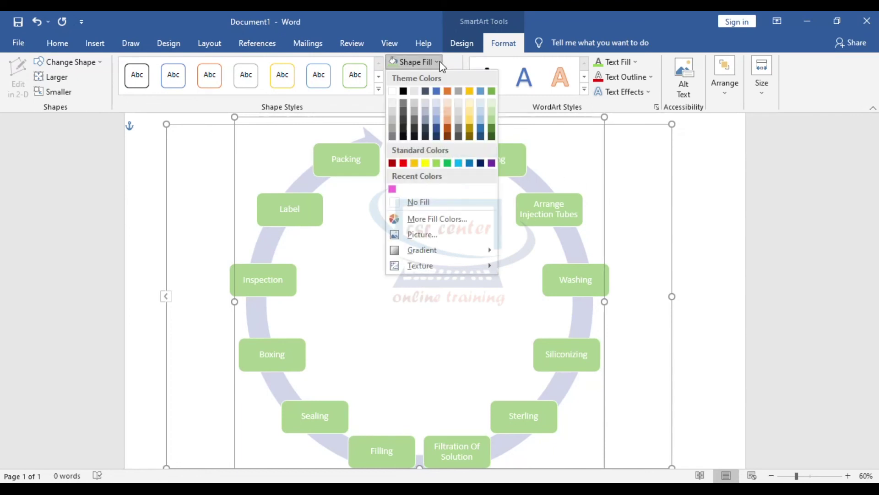
click(437, 133)
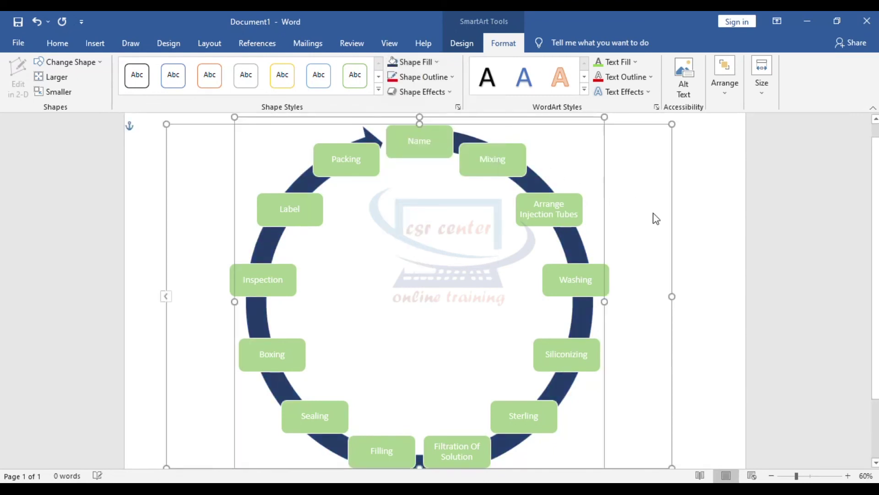
Select the whole SmartArt graphic, make all its text black and increase the font size to 24
click(671, 161)
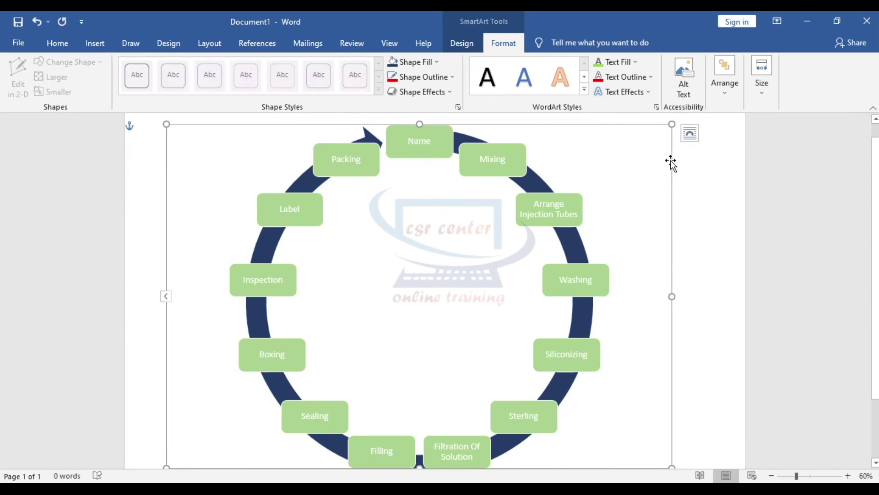
click(638, 62)
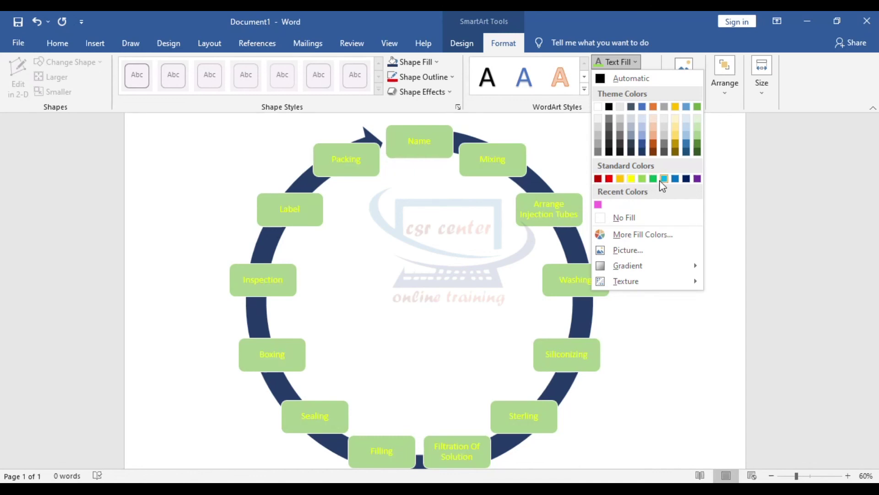
key(Escape)
click(57, 43)
click(222, 67)
click(222, 68)
click(223, 67)
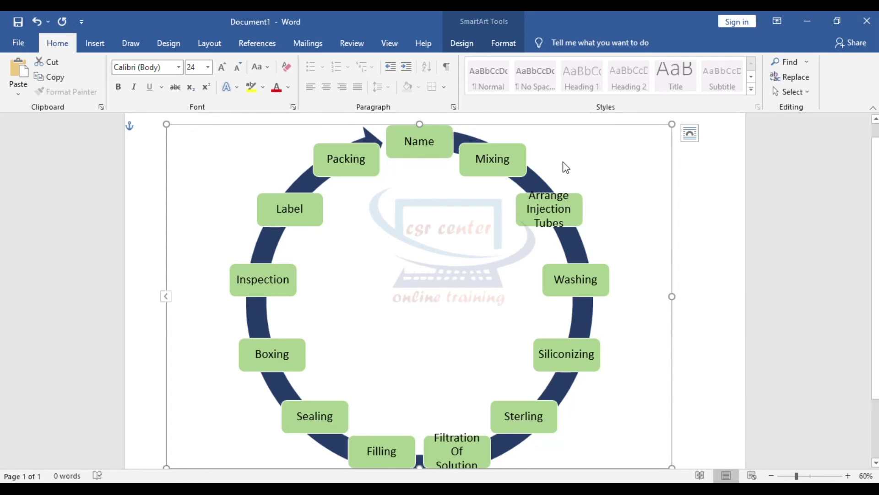
Give the text in all the boxes a black outline so the letters are heavier
click(504, 43)
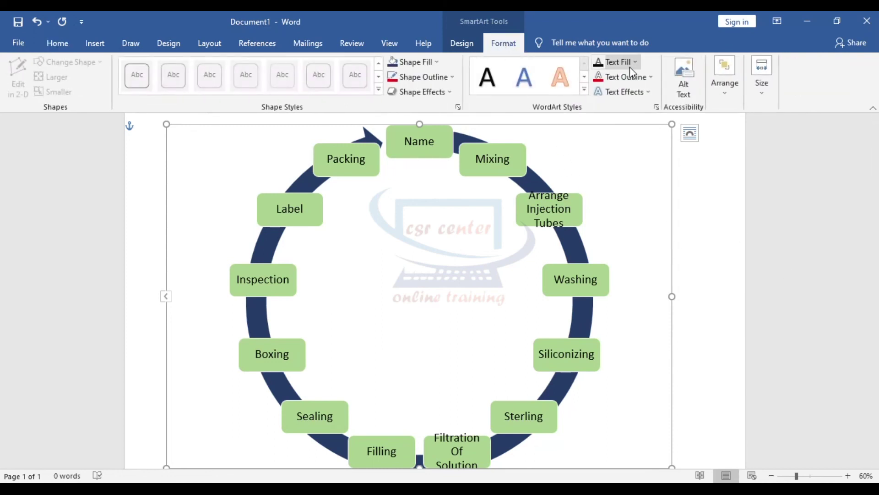
key(ctrl+b)
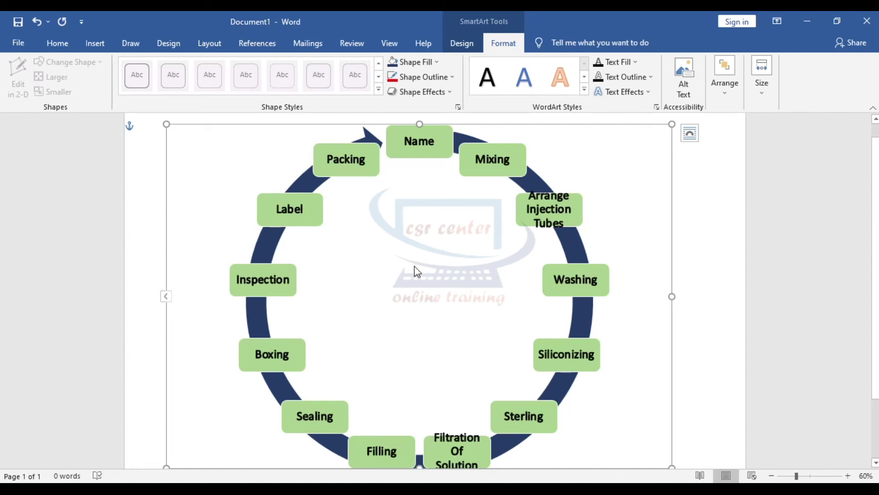
Insert an online picture from the Airplane category, choosing the white airliner with a red tail flying above the clouds
click(102, 46)
click(131, 68)
click(165, 139)
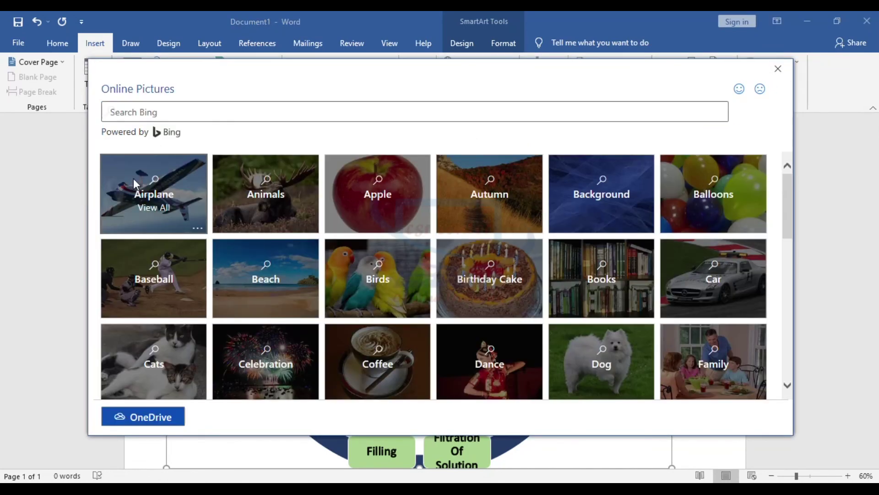
click(133, 179)
click(179, 261)
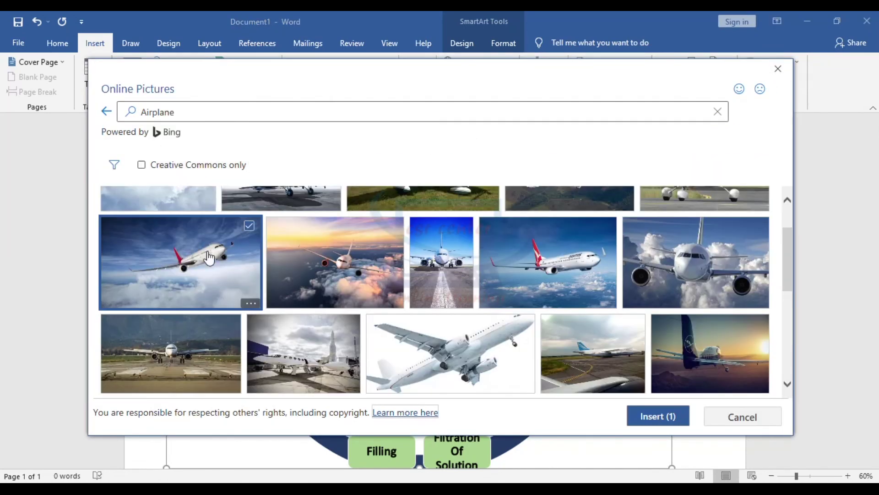
click(668, 416)
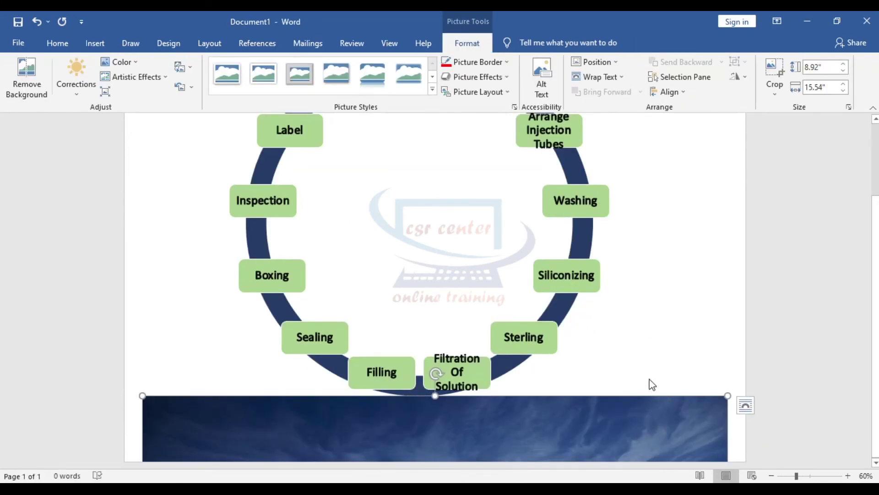
Set the airplane picture's text wrapping to Tight and send the picture to the back, behind the SmartArt cycle
right_click(667, 420)
mouse_move(709, 363)
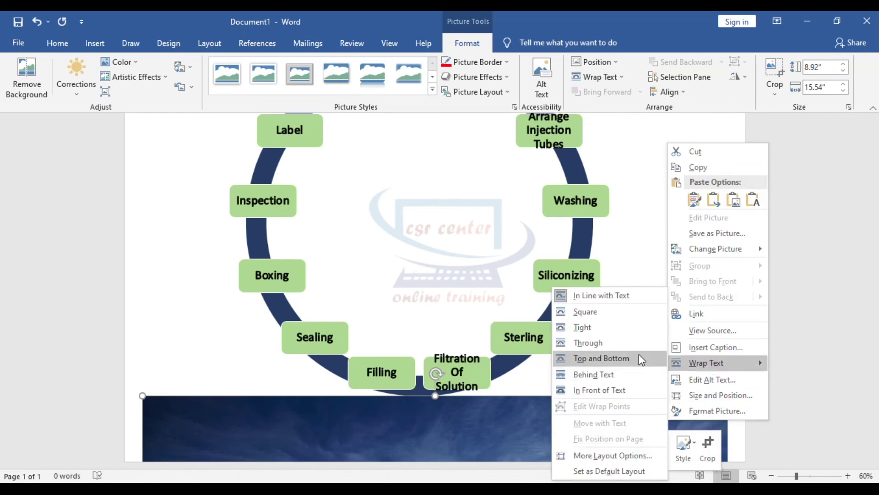
click(590, 327)
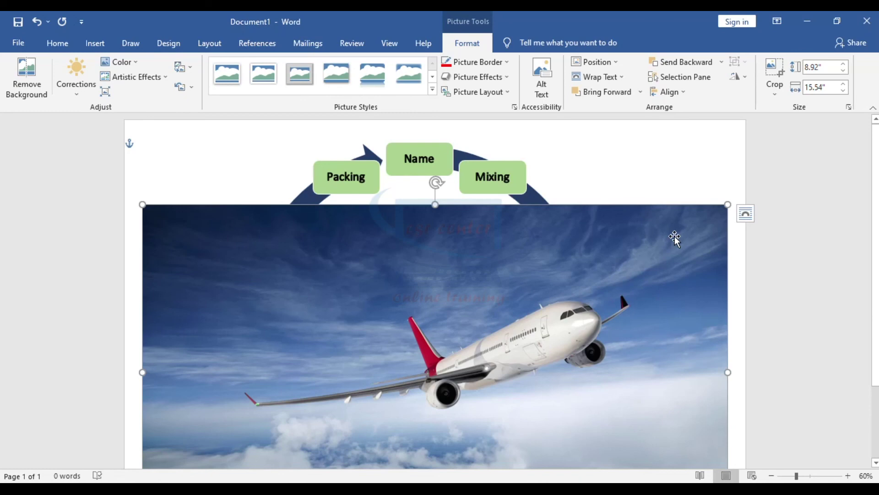
click(722, 62)
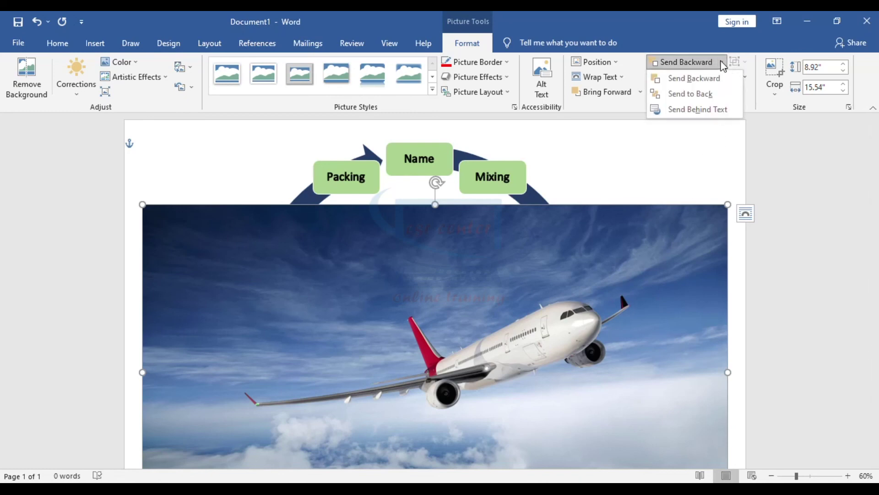
click(708, 93)
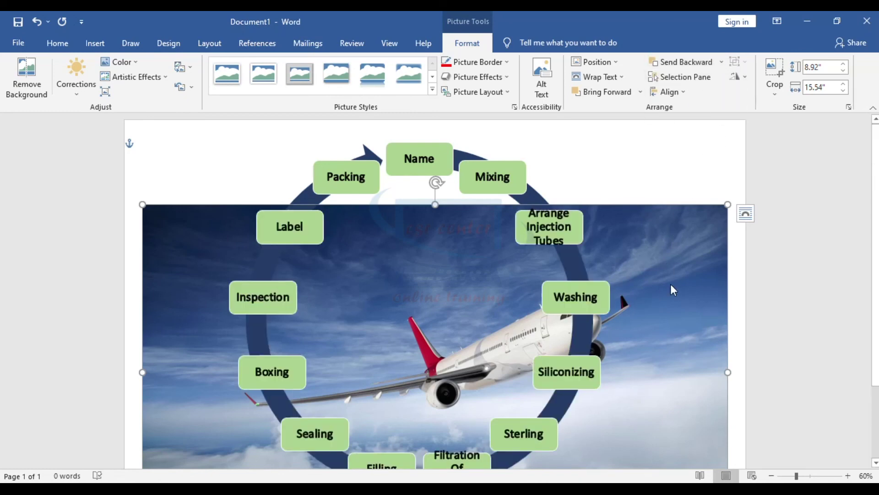
Move the airplane picture up and slightly left so its upper edge lies just above the Name box
scroll(672, 307, down, 1)
click(674, 325)
scroll(683, 315, up, 1)
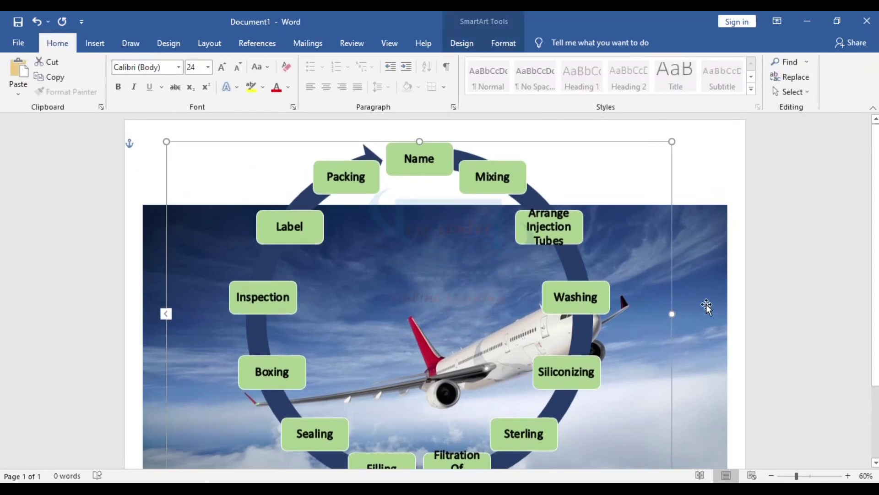
click(709, 341)
drag(709, 341, 695, 274)
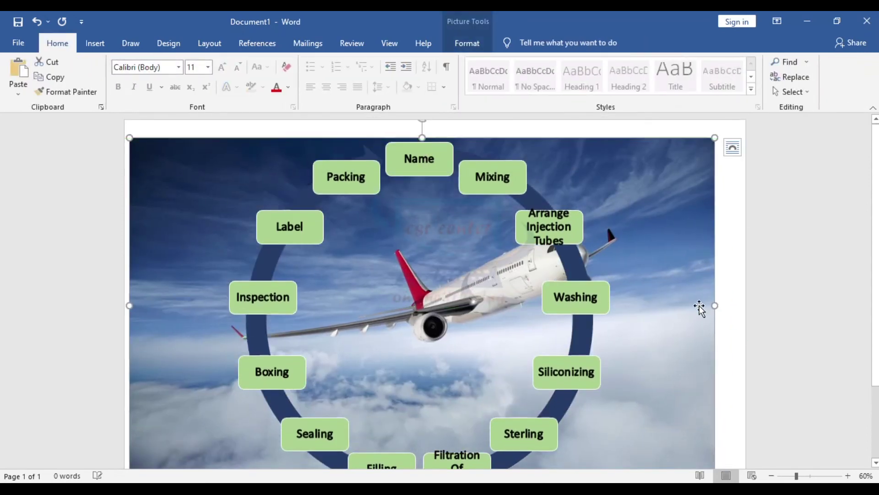
scroll(699, 306, down, 1)
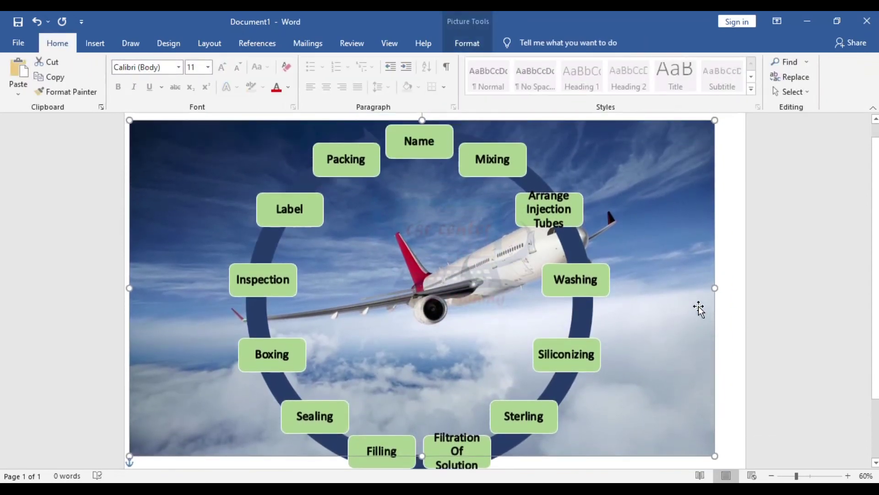
scroll(699, 310, up, 1)
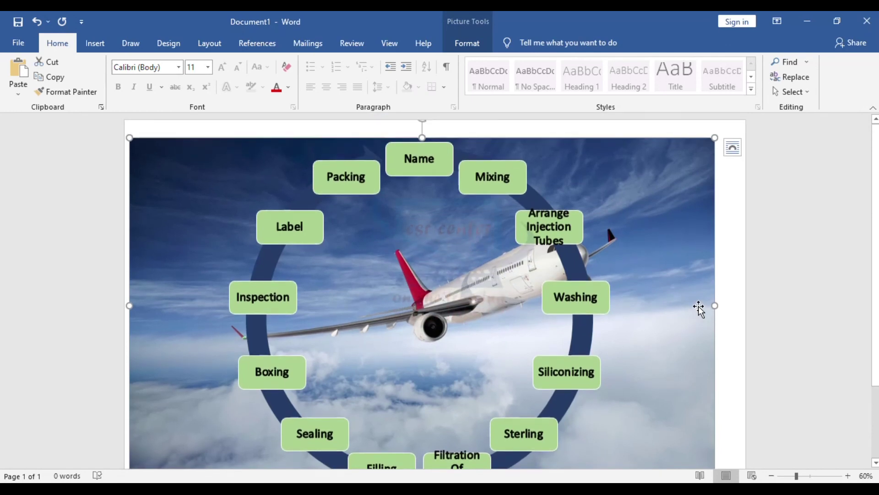